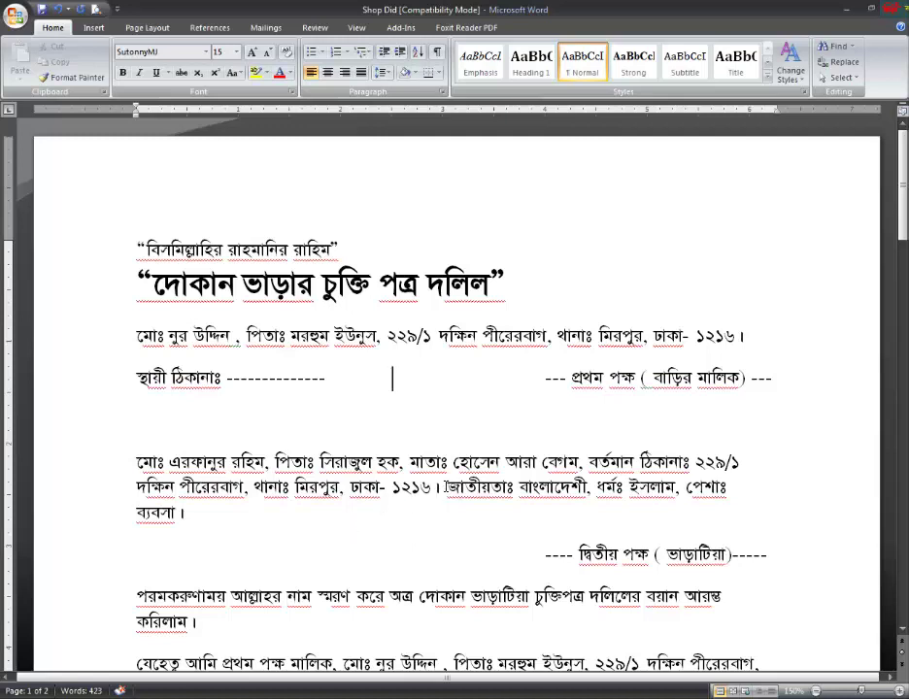
- Scroll through the 'Shop Did' agreement to review its title, party details and terms 1–5
scroll(448, 483, down, 3)
scroll(448, 482, down, 4)
scroll(448, 483, down, 5)
scroll(446, 480, down, 5)
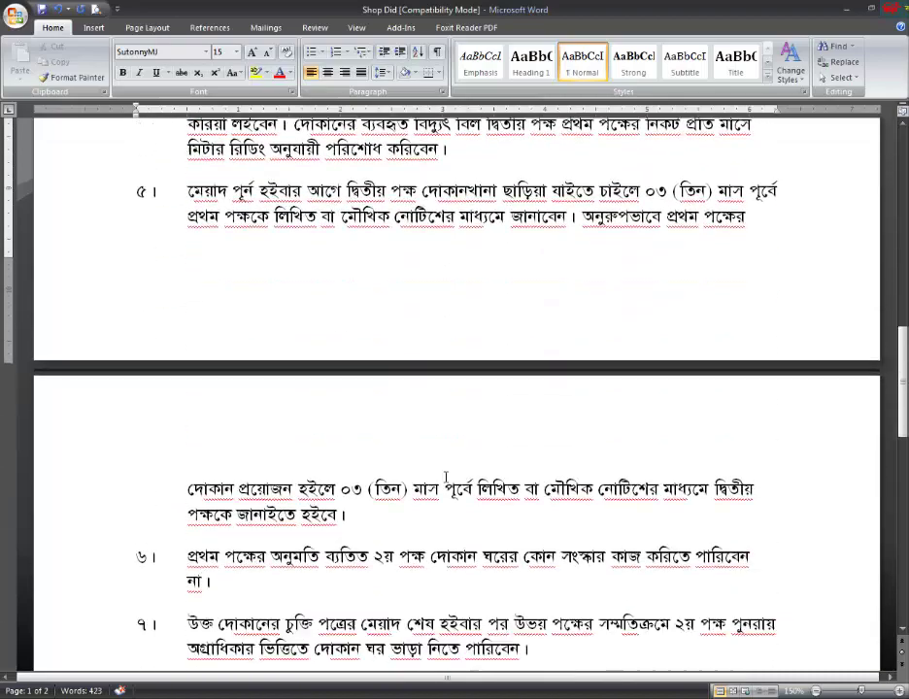
scroll(446, 477, down, 1)
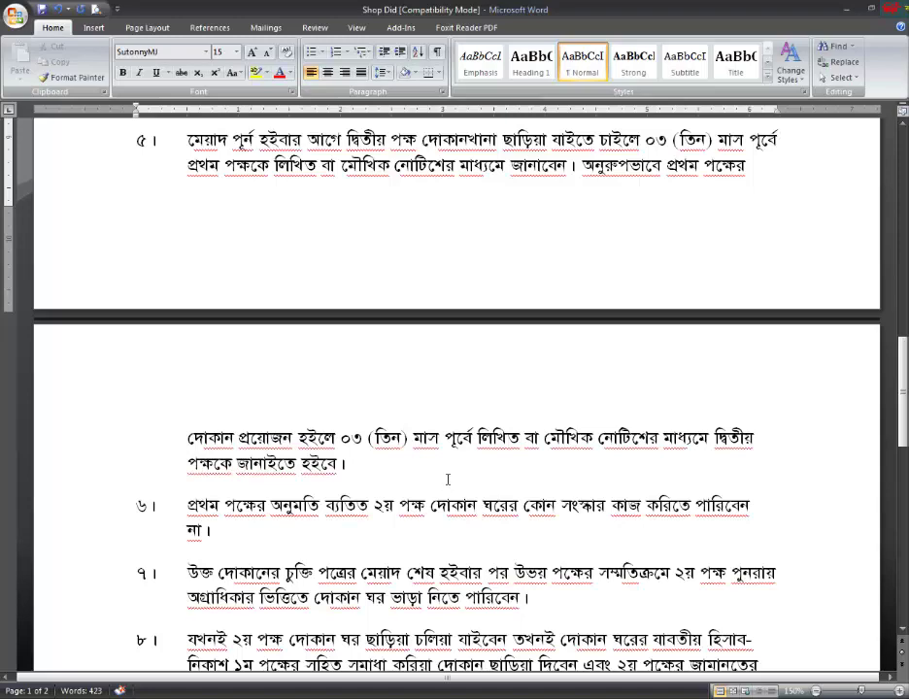
scroll(447, 479, up, 2)
scroll(447, 479, up, 3)
scroll(448, 478, up, 5)
scroll(447, 476, up, 1)
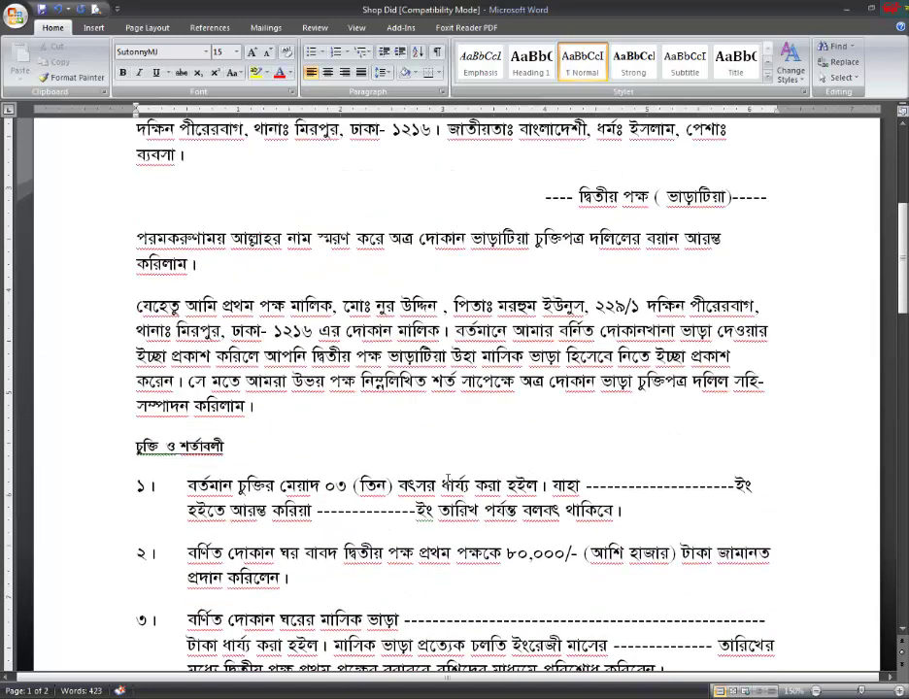
scroll(448, 483, up, 3)
scroll(446, 481, up, 3)
scroll(447, 481, up, 1)
scroll(447, 481, up, 2)
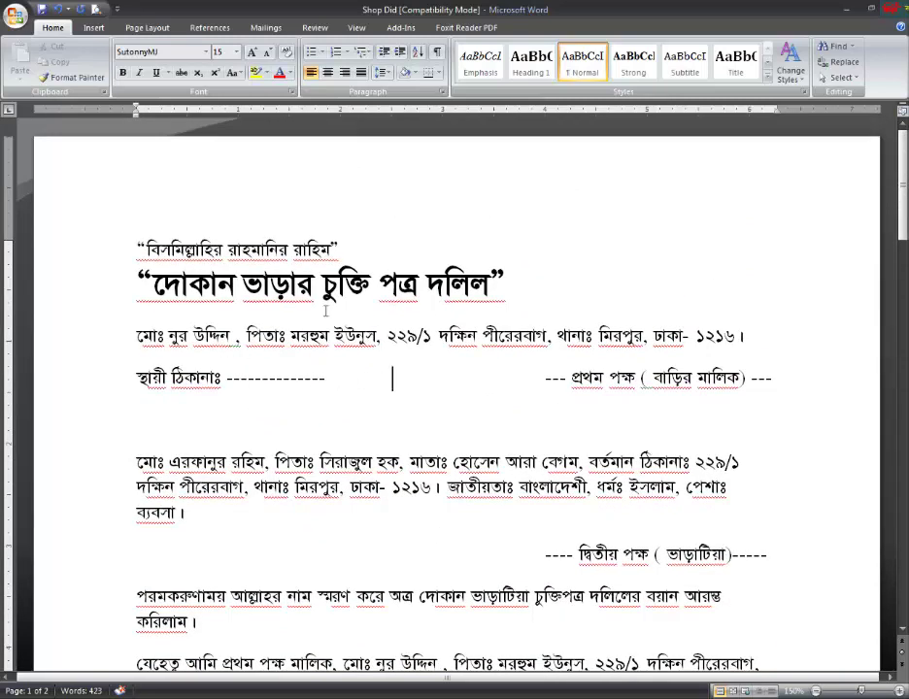
- From the document start, select the Bengali title down into the owner's preamble paragraph
key(ctrl+Home)
drag(139, 245, 539, 219)
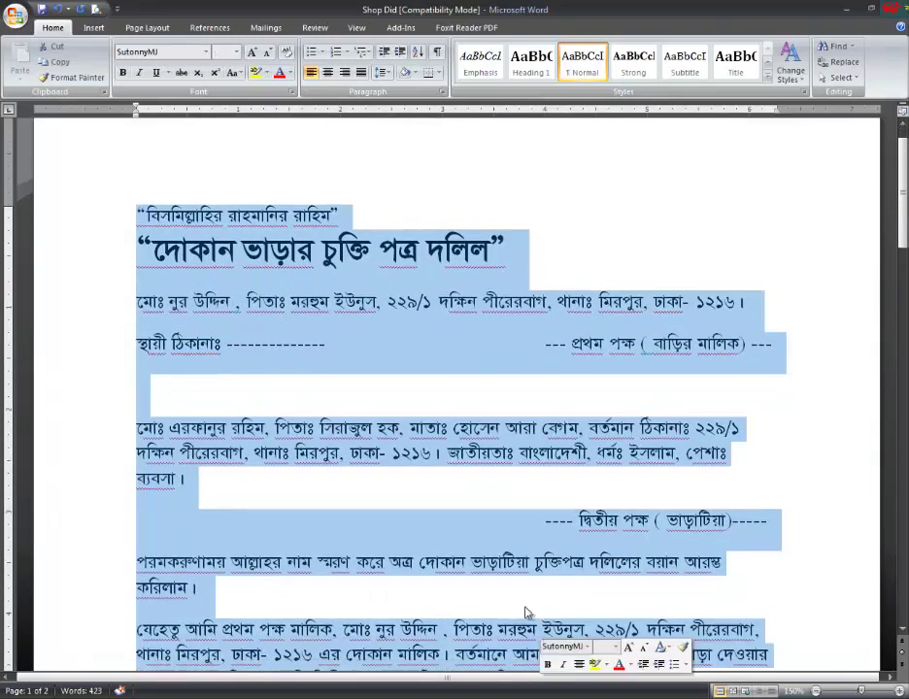
scroll(465, 531, down, 3)
scroll(225, 434, up, 1)
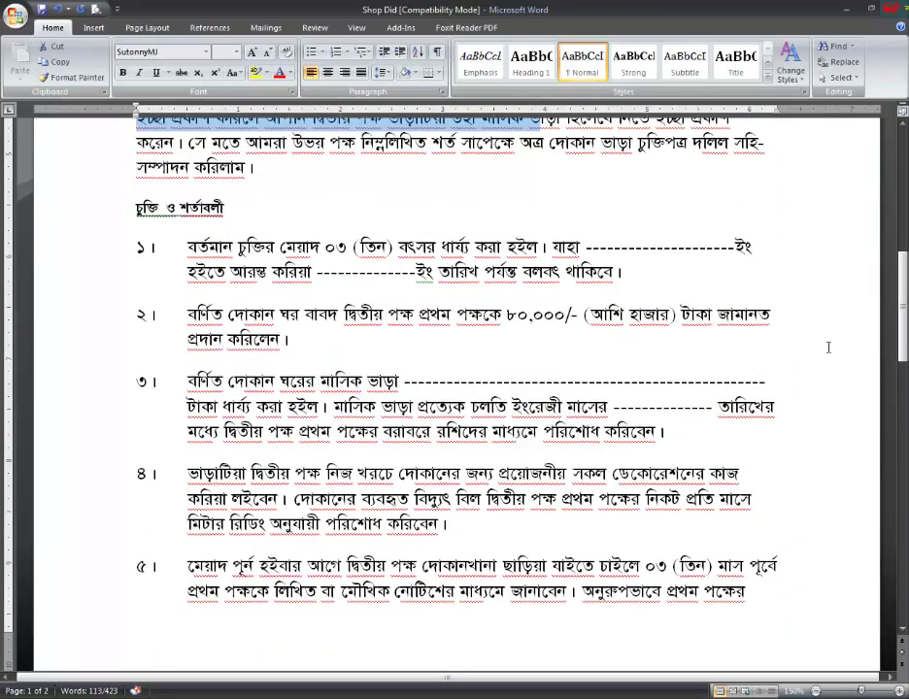
mouse_move(902, 311)
mouse_down()
mouse_move(902, 529)
mouse_move(871, 311)
mouse_up()
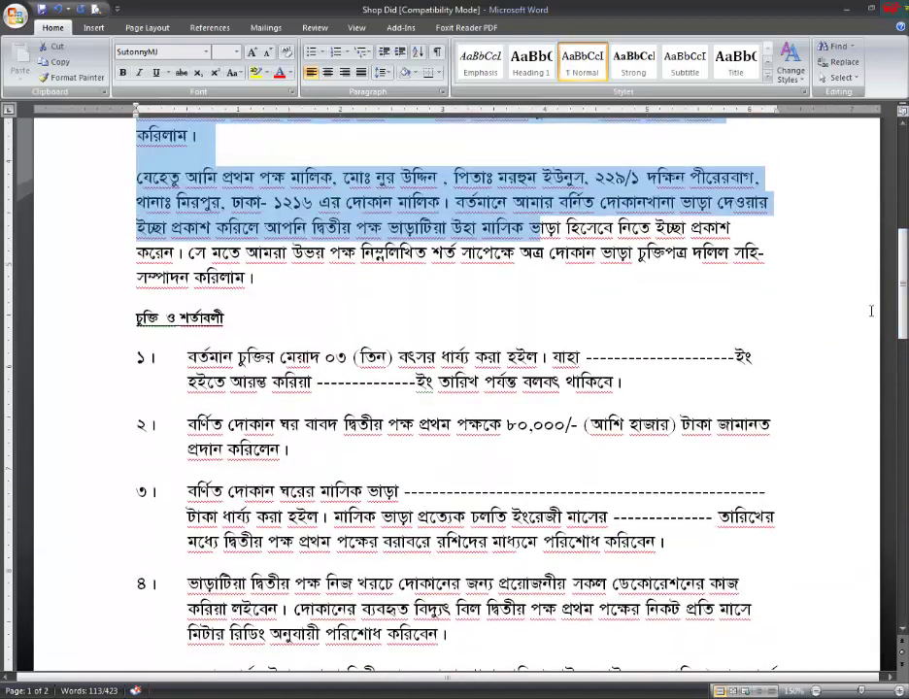
drag(902, 267, 902, 146)
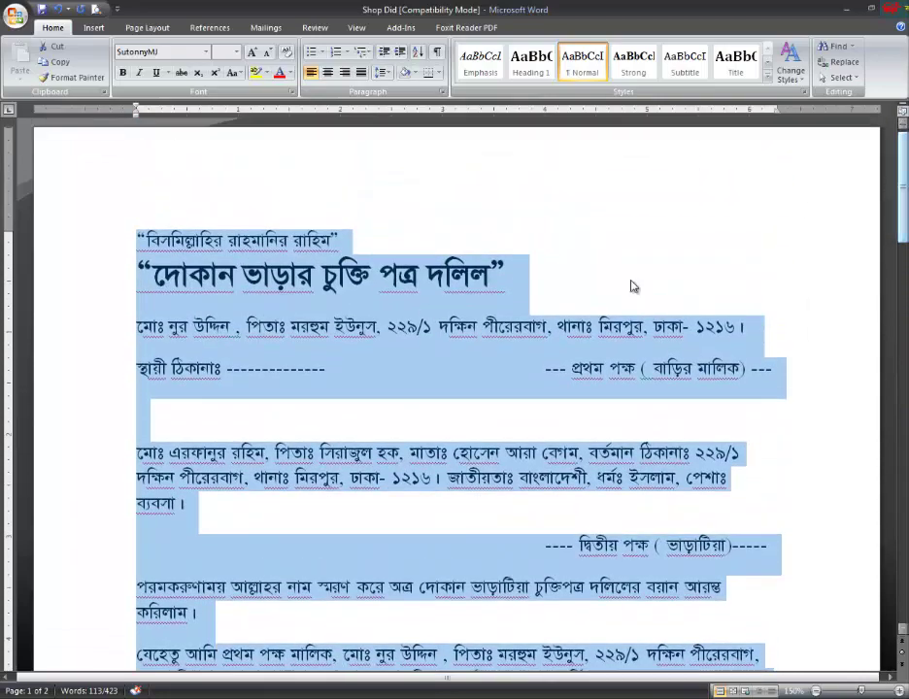
scroll(481, 420, down, 3)
scroll(476, 426, down, 2)
scroll(464, 434, down, 3)
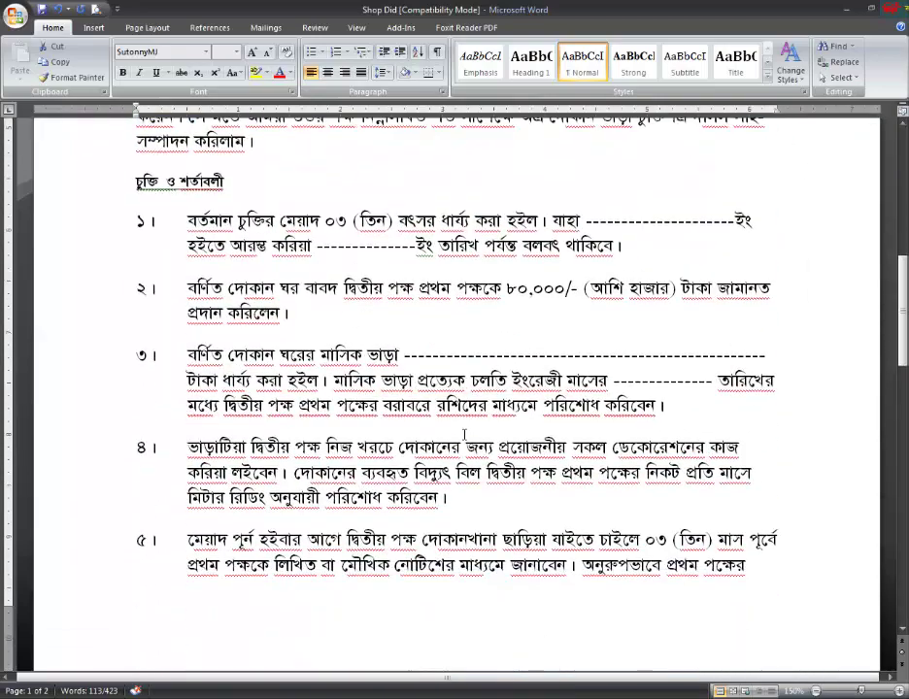
scroll(465, 434, down, 1)
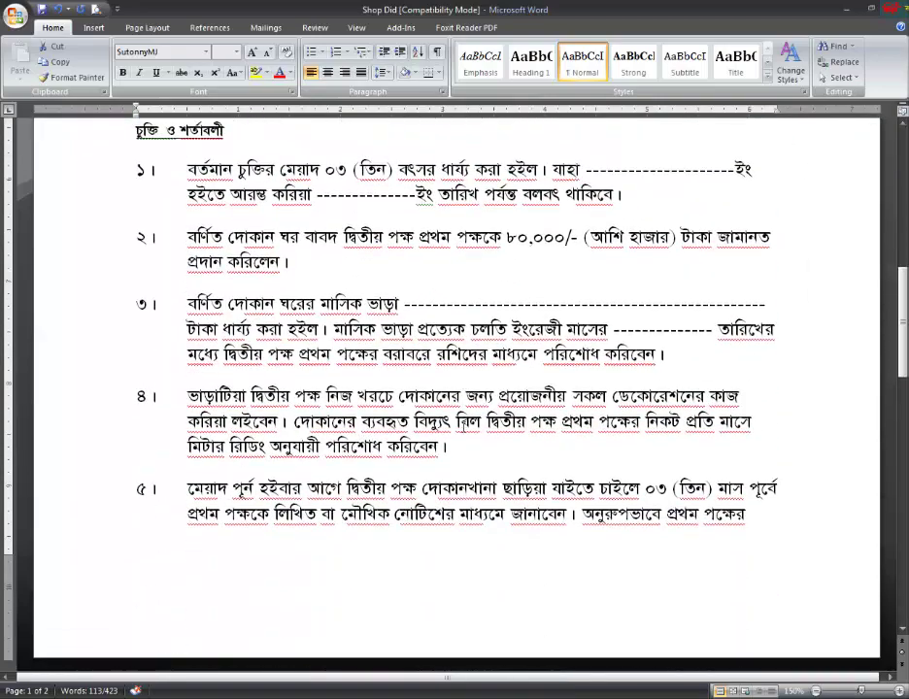
scroll(473, 430, up, 5)
scroll(473, 430, up, 2)
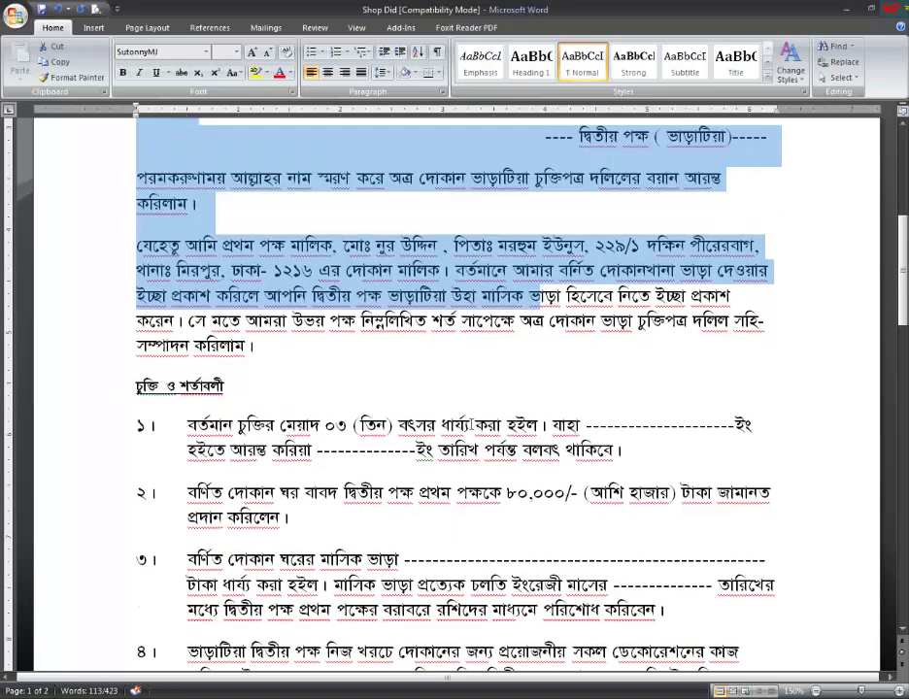
scroll(473, 430, up, 1)
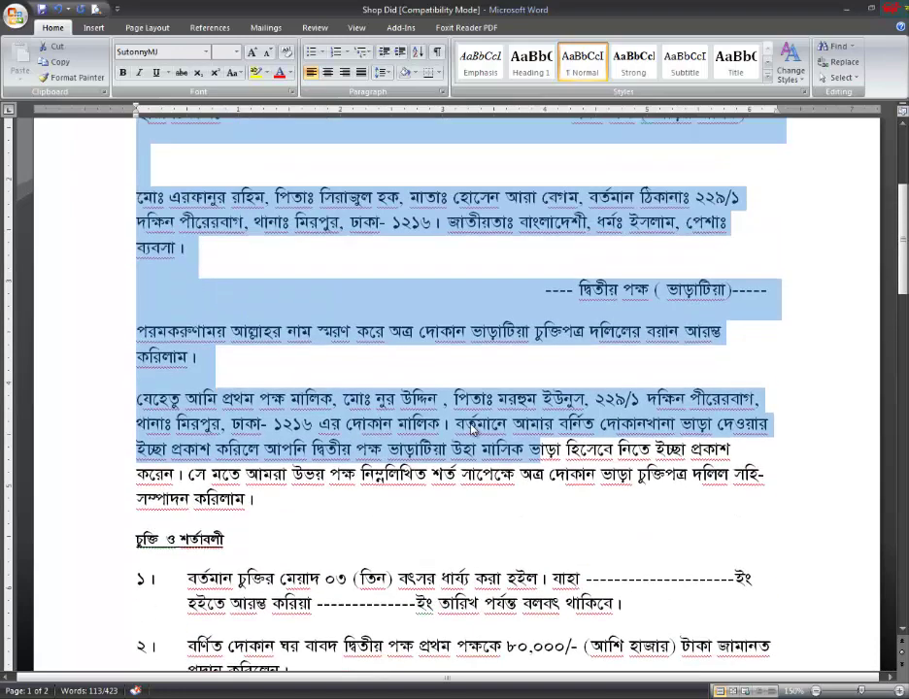
scroll(473, 430, up, 3)
scroll(473, 430, up, 2)
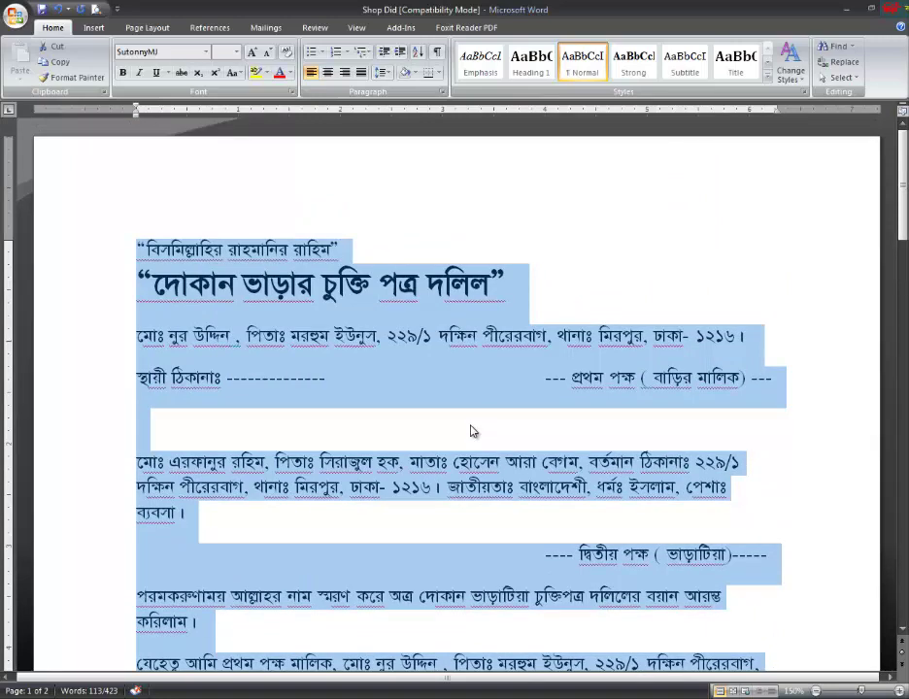
- Bring up Page Setup through Page Layout's Custom Margins, showing 1" margins and portrait orientation
click(270, 379)
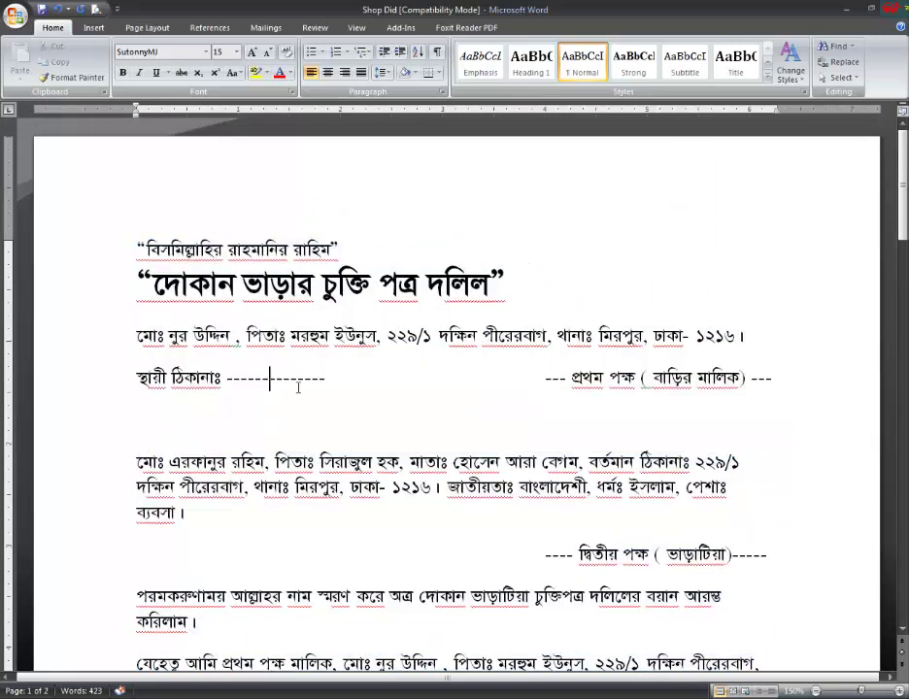
click(341, 380)
click(100, 29)
click(131, 27)
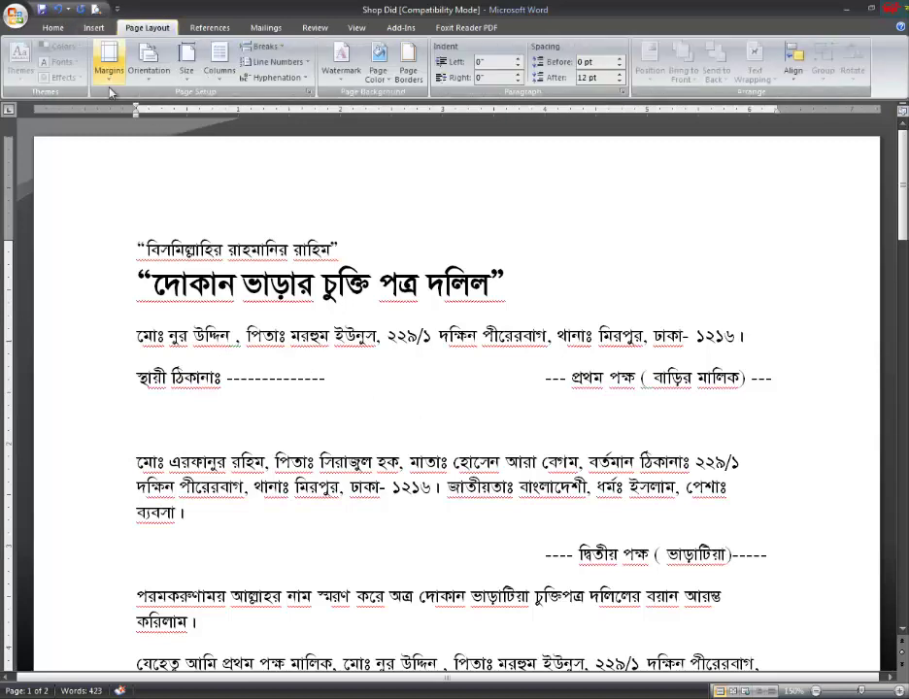
click(107, 78)
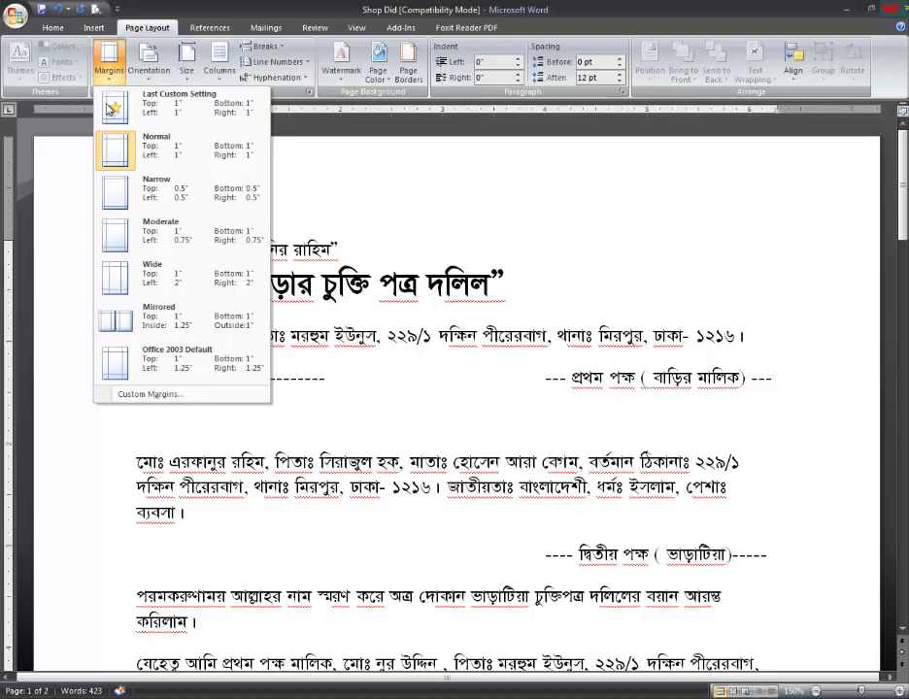
click(126, 394)
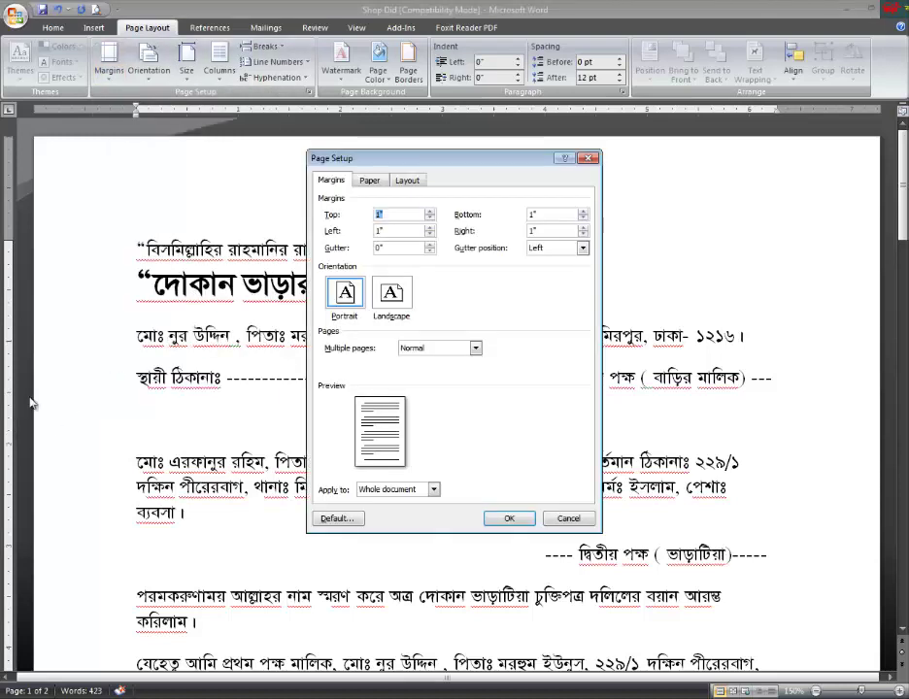
- Replace A4 with a custom paper size 8.2" wide by 12.2" high
click(373, 182)
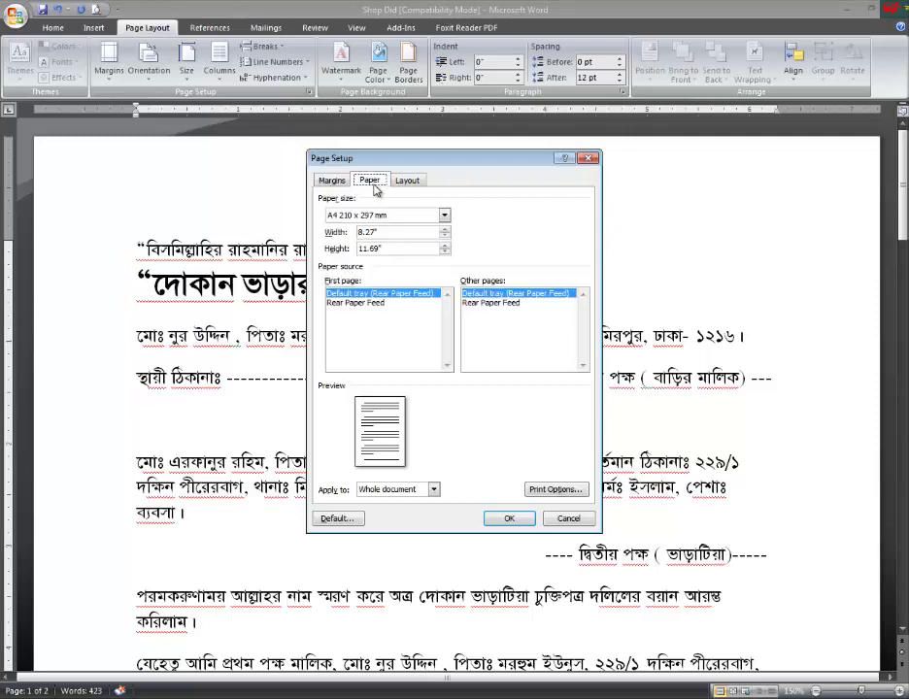
click(432, 216)
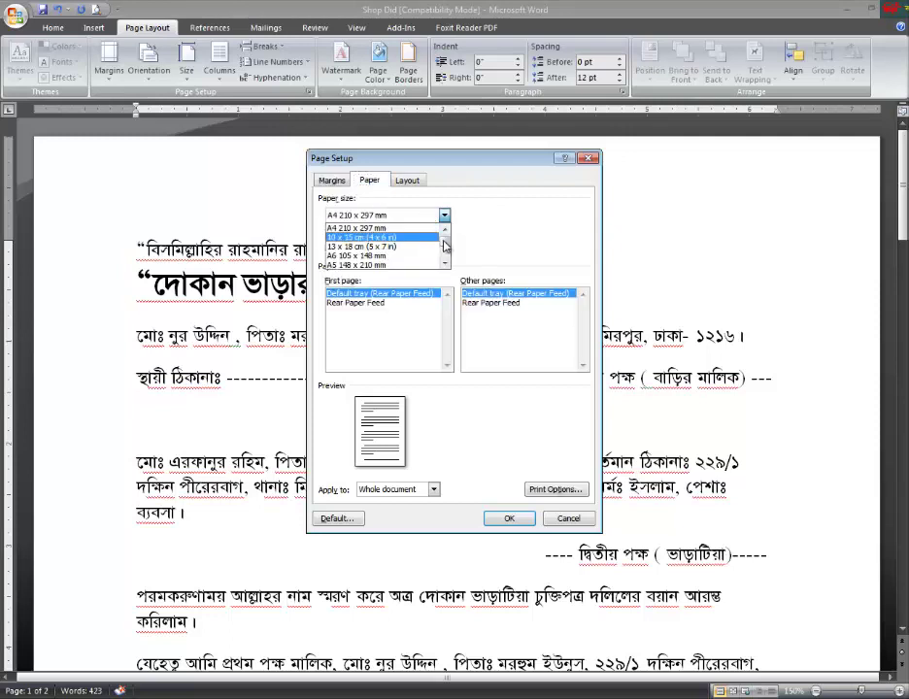
scroll(445, 257, down, 3)
click(386, 265)
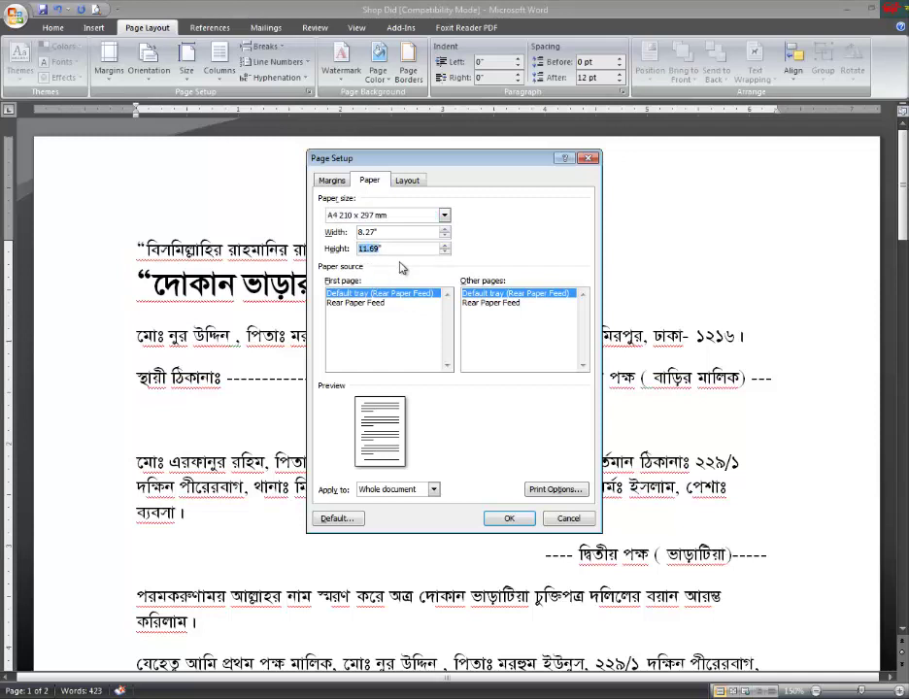
text(12.2)
click(373, 232)
key(BackSpace)
text(7)
drag(373, 232, 356, 235)
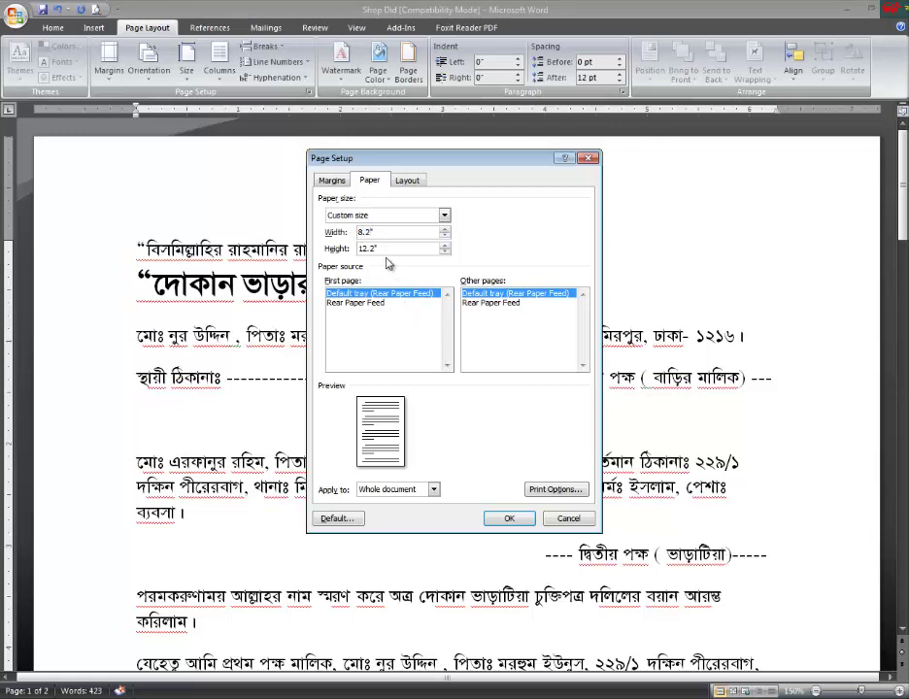
click(386, 249)
- Change the top margin to 4.5" and the left margin to 1.5"
click(335, 183)
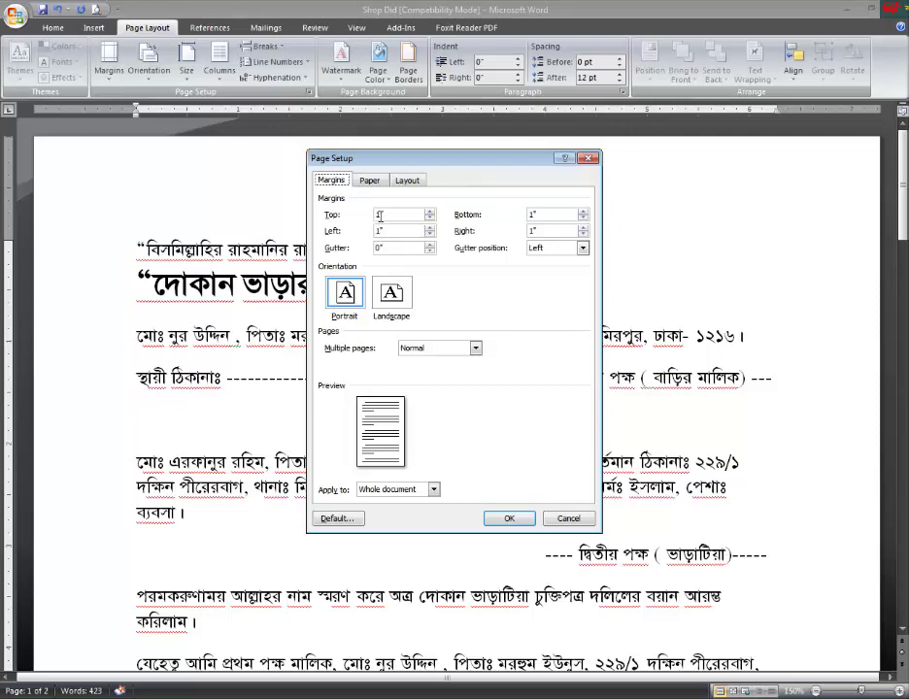
double_click(380, 216)
text(4.5)
double_click(371, 231)
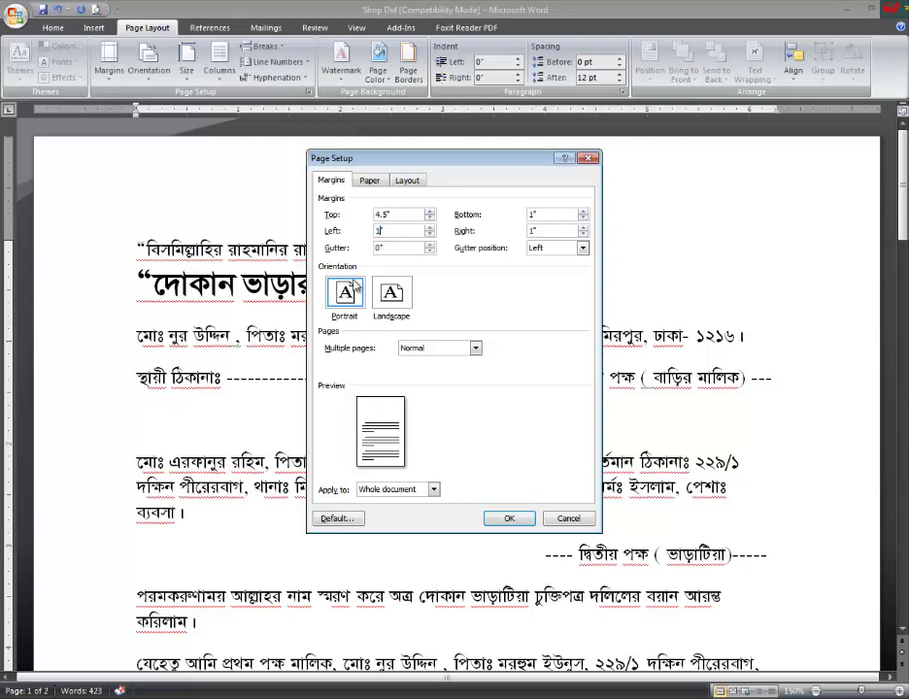
text(.5)
- Apply the 8.2×12.2" page and new margins, check the lowered title, then show the Home commands
click(509, 517)
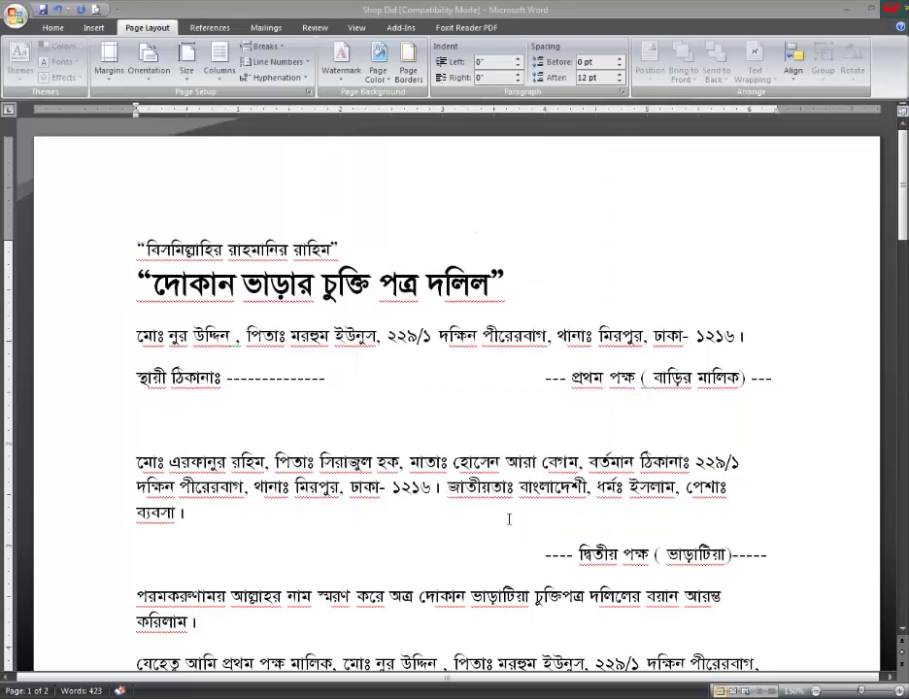
scroll(479, 482, up, 3)
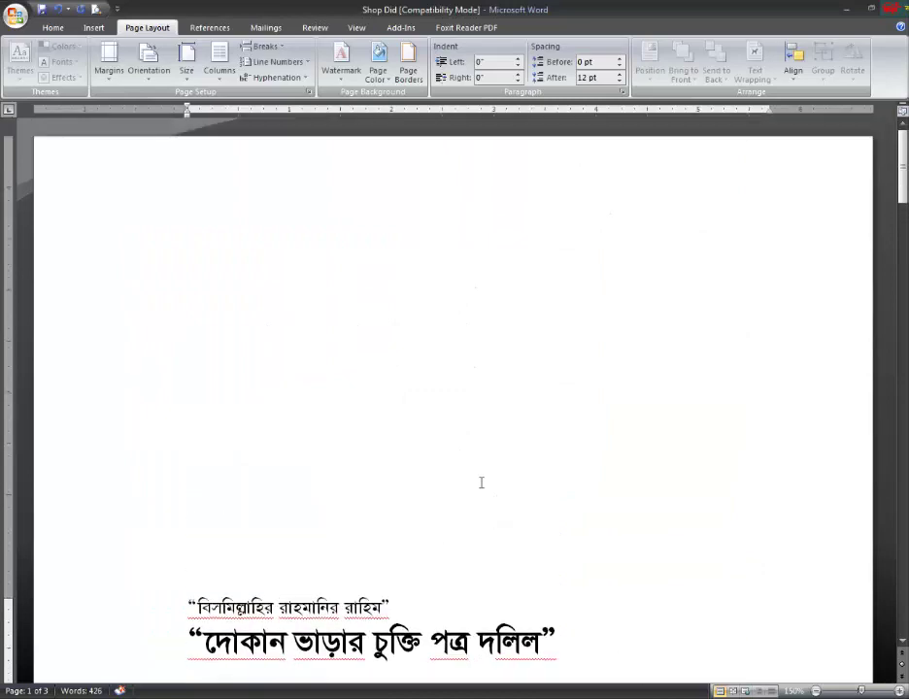
click(311, 550)
scroll(299, 554, down, 3)
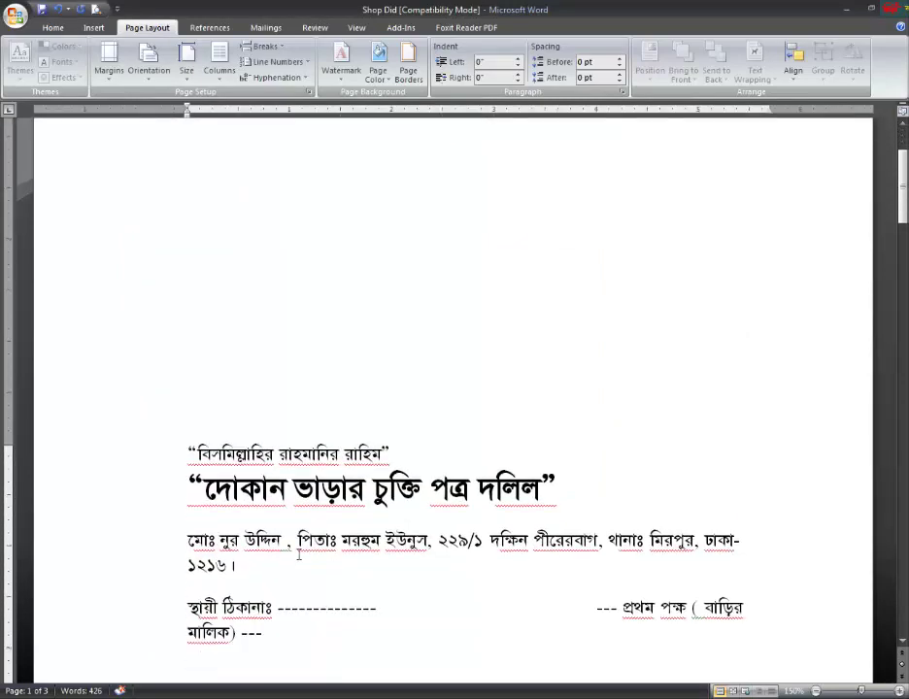
scroll(299, 556, down, 1)
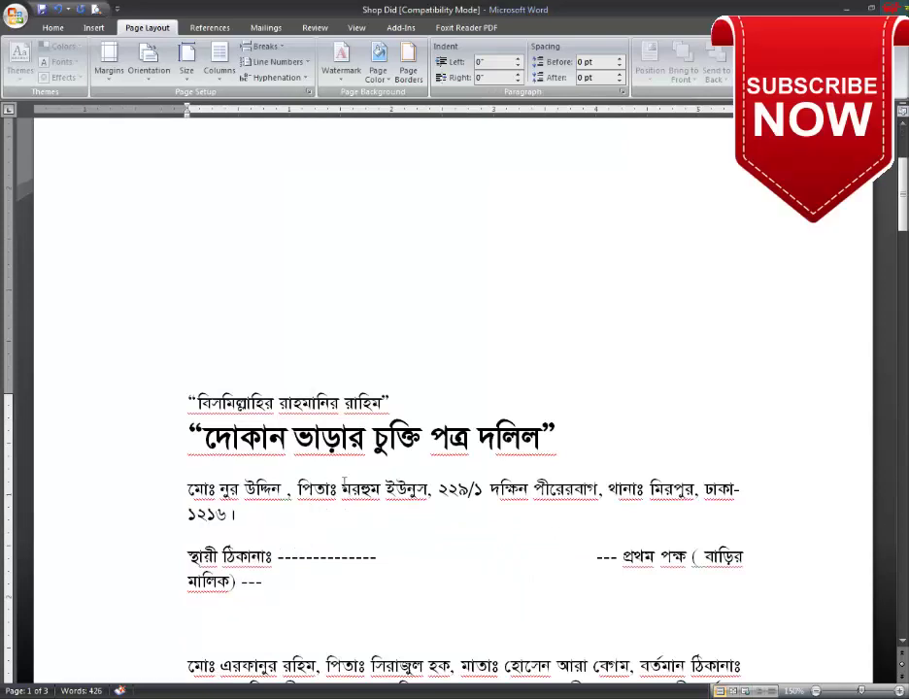
scroll(490, 442, up, 4)
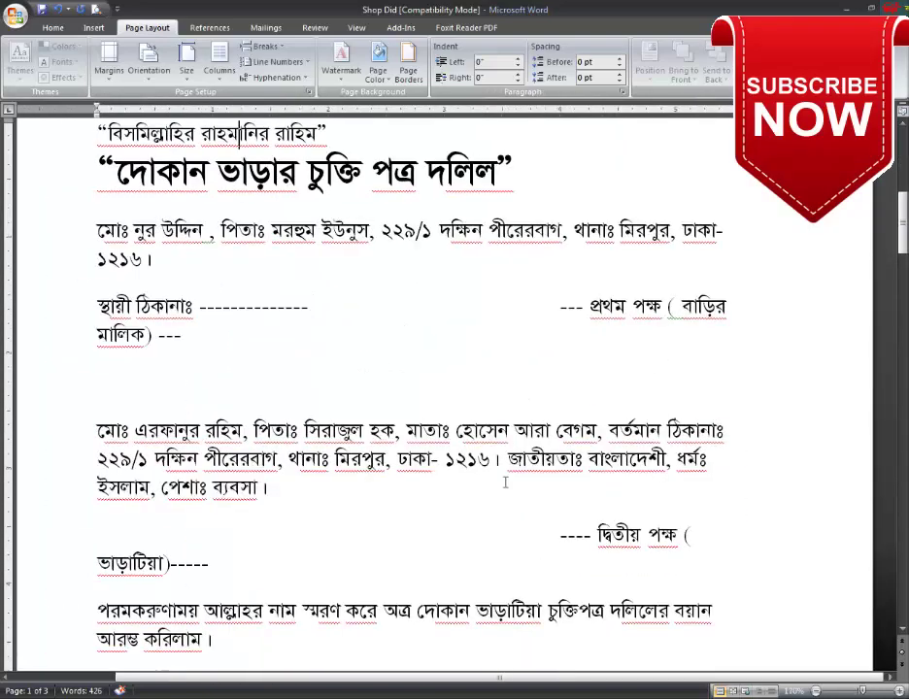
scroll(503, 482, down, 5)
scroll(505, 481, down, 7)
scroll(505, 482, down, 3)
scroll(505, 482, up, 1)
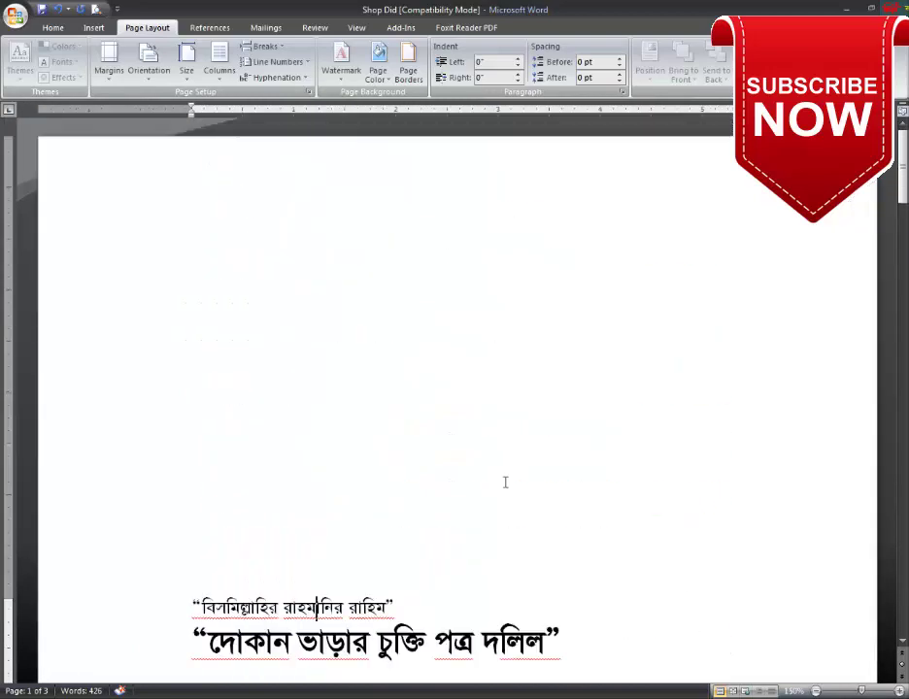
scroll(505, 481, down, 5)
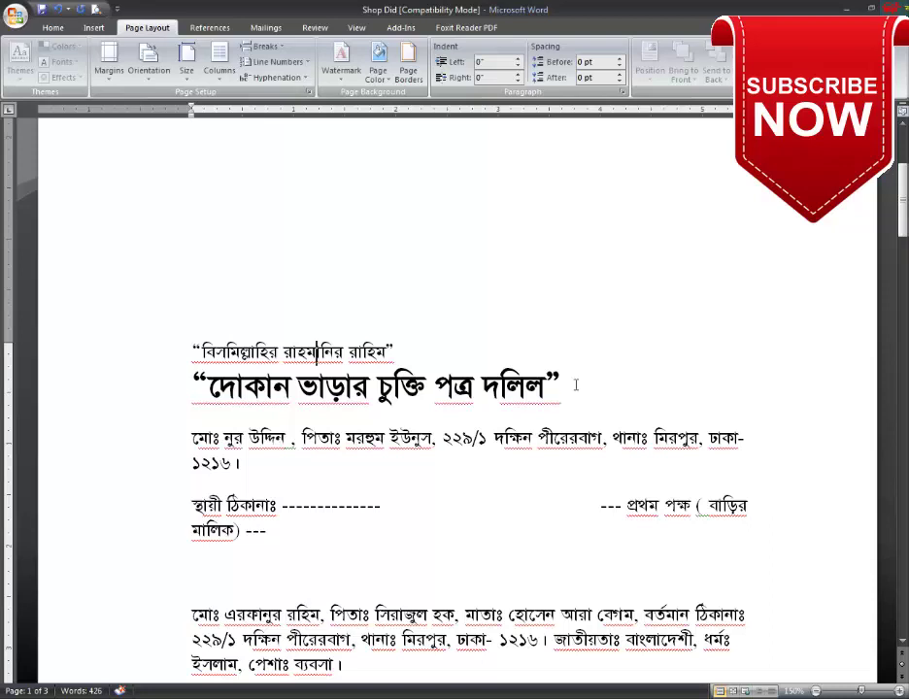
click(53, 27)
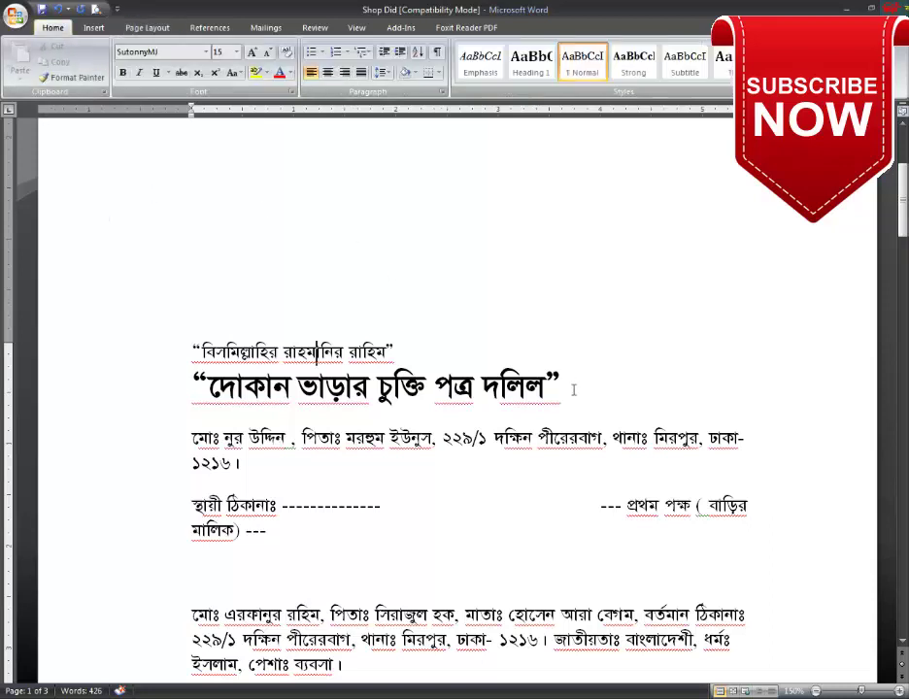
- Centre the two title lines and add a smaller-font blank line below the title
drag(573, 391, 193, 348)
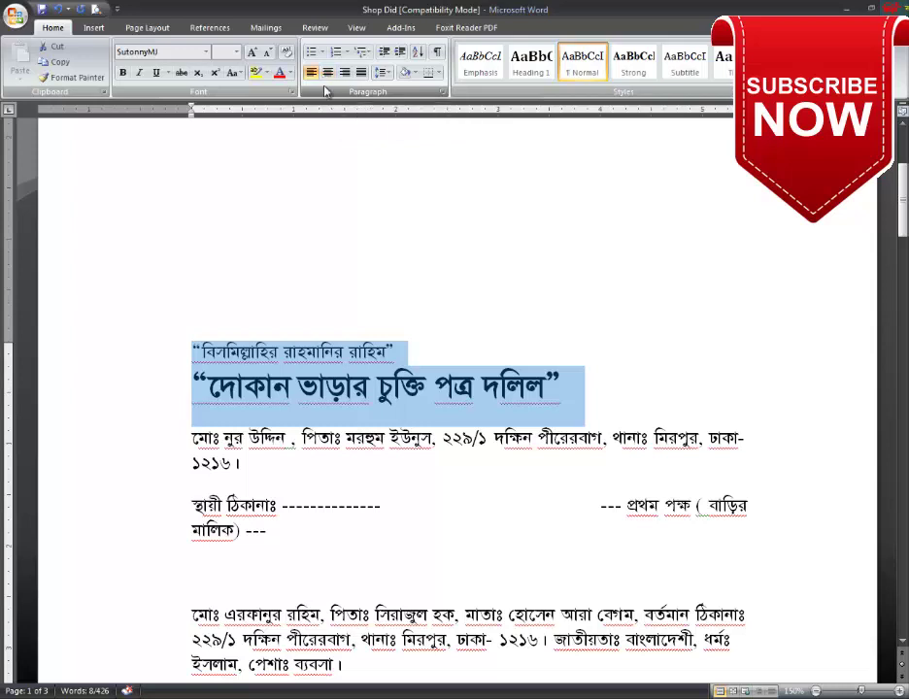
click(327, 75)
click(677, 402)
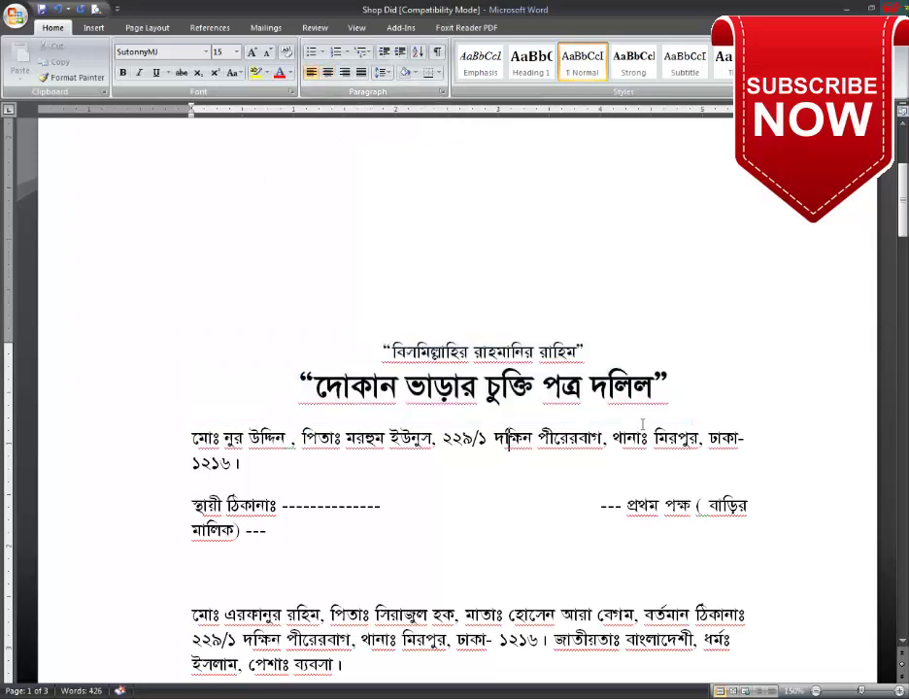
key(Return)
key(Return)
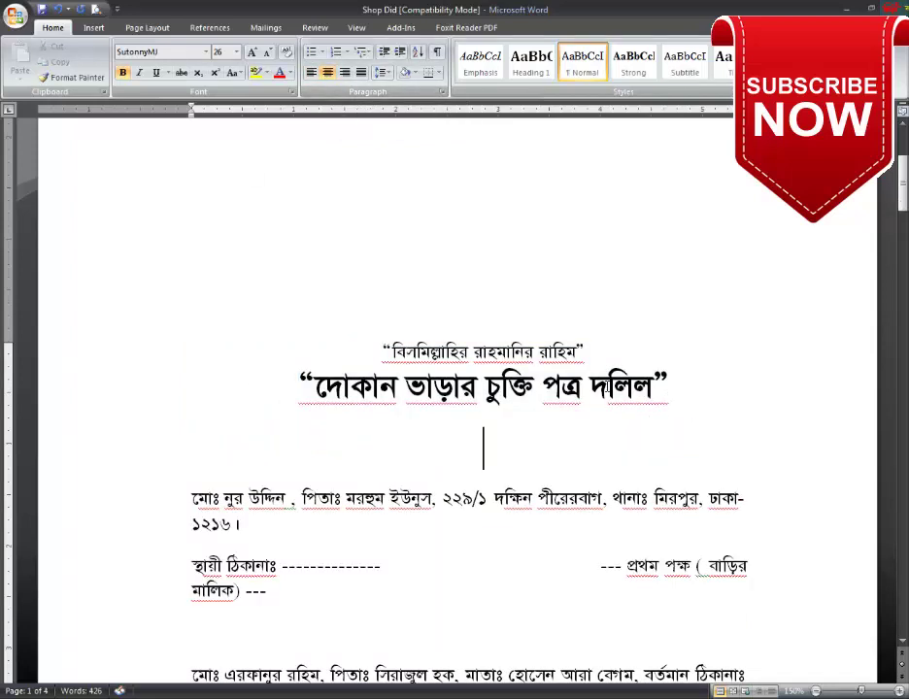
key(ctrl+shift+comma)
key(ctrl+shift+comma)
key(ctrl+shift+comma)
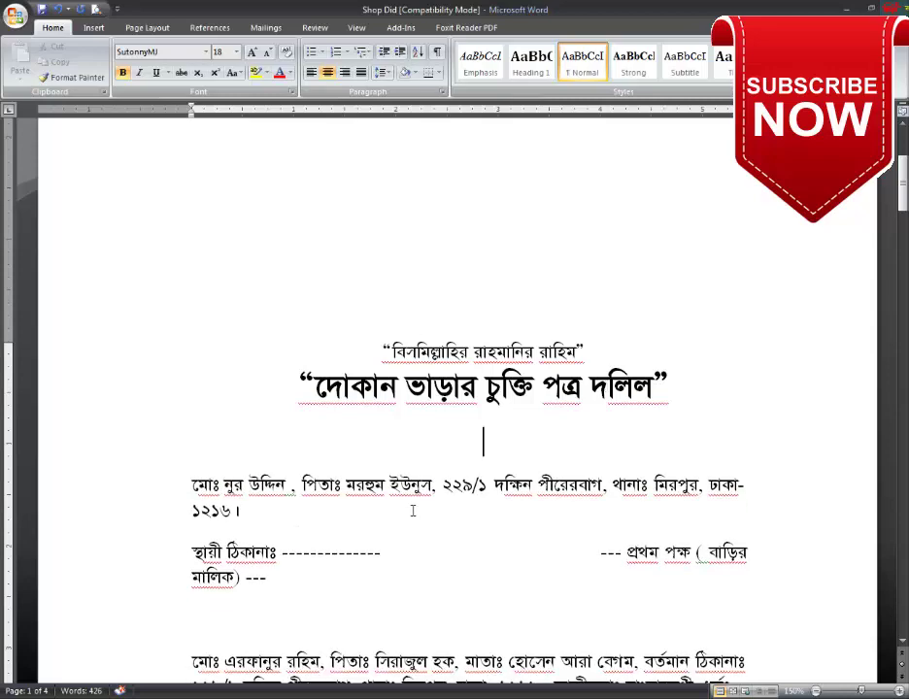
key(ctrl+shift+comma)
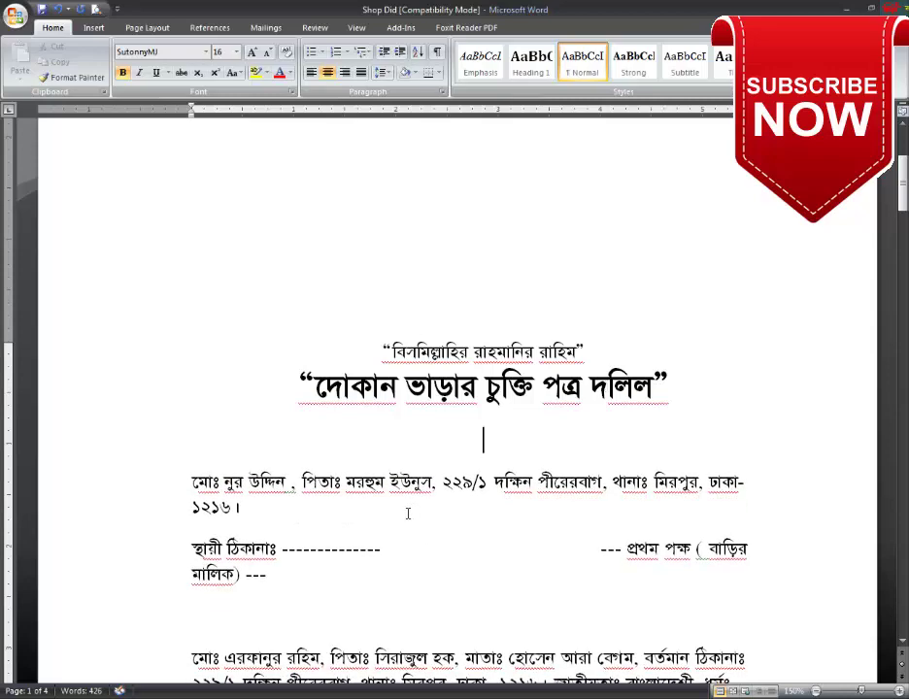
scroll(415, 519, down, 2)
scroll(686, 452, down, 1)
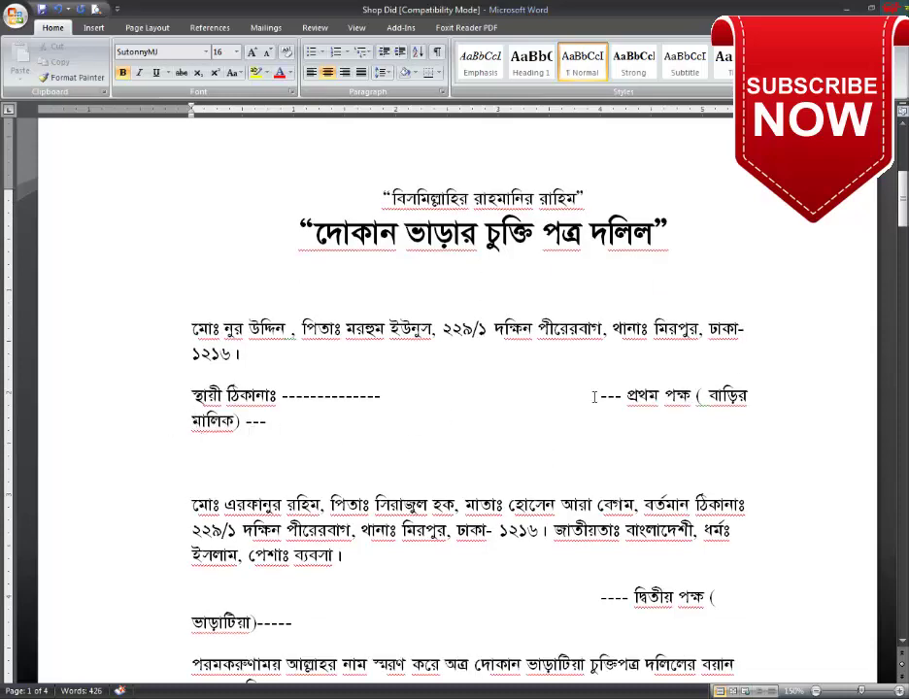
click(573, 458)
- End page 1 with a right-aligned 'চলমান পাতা-২' continuation note
click(547, 394)
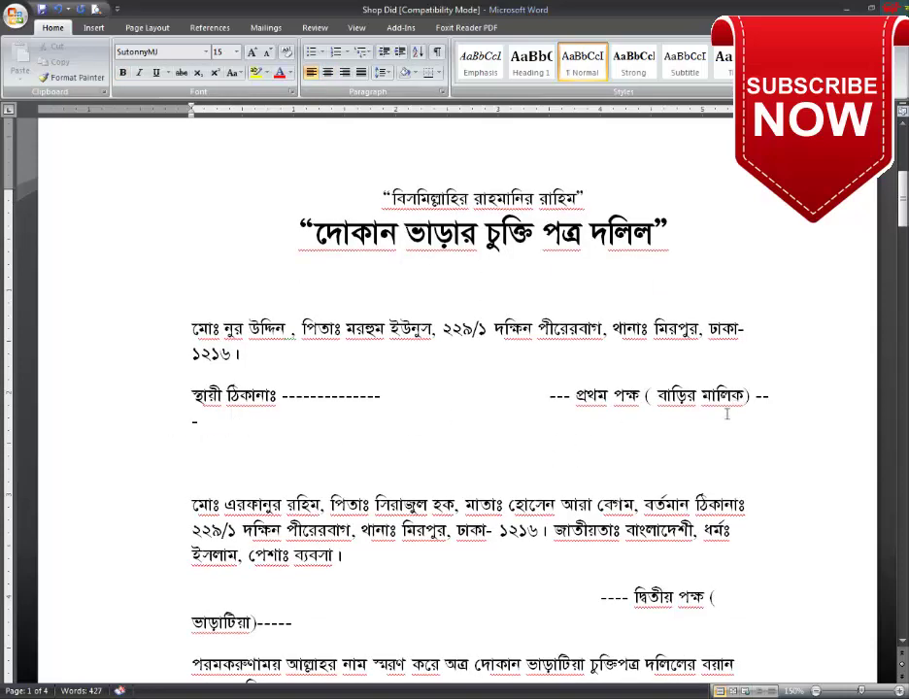
scroll(783, 411, down, 7)
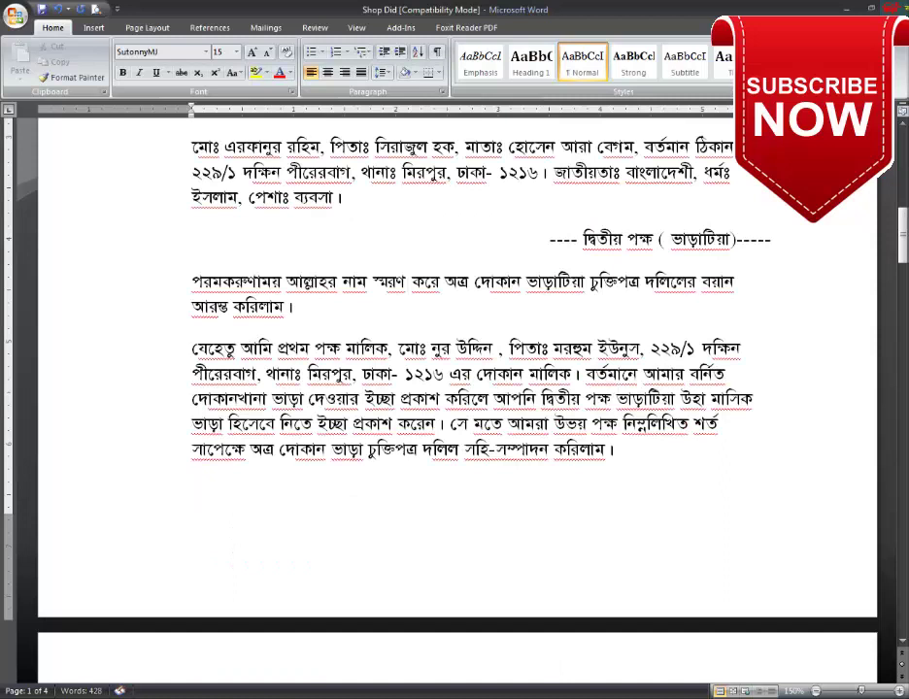
text(চ)
text(লমান পাত)
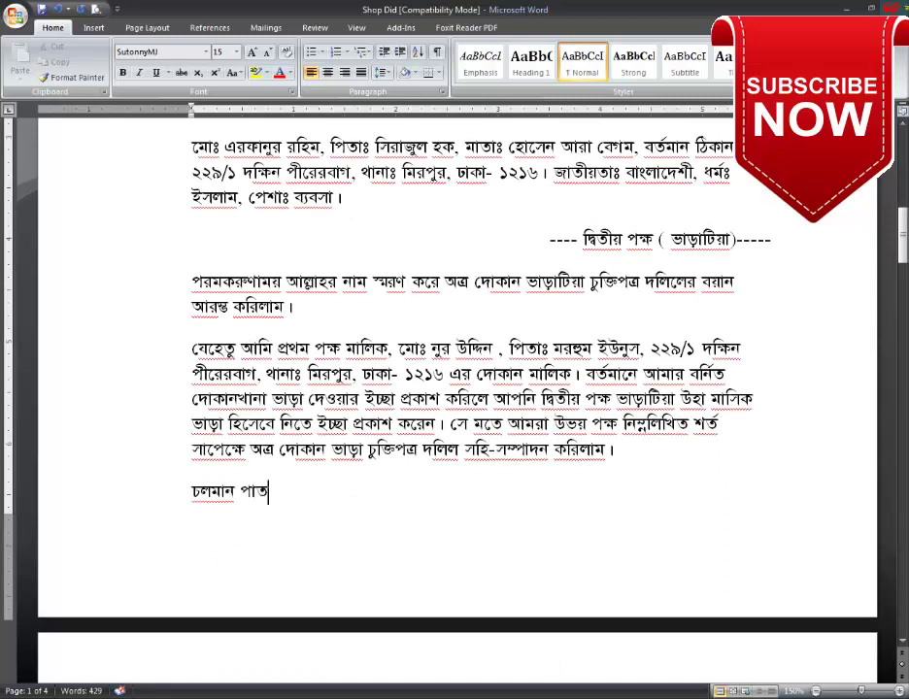
text(া)
text(-)
text(2)
key(Home)
click(344, 72)
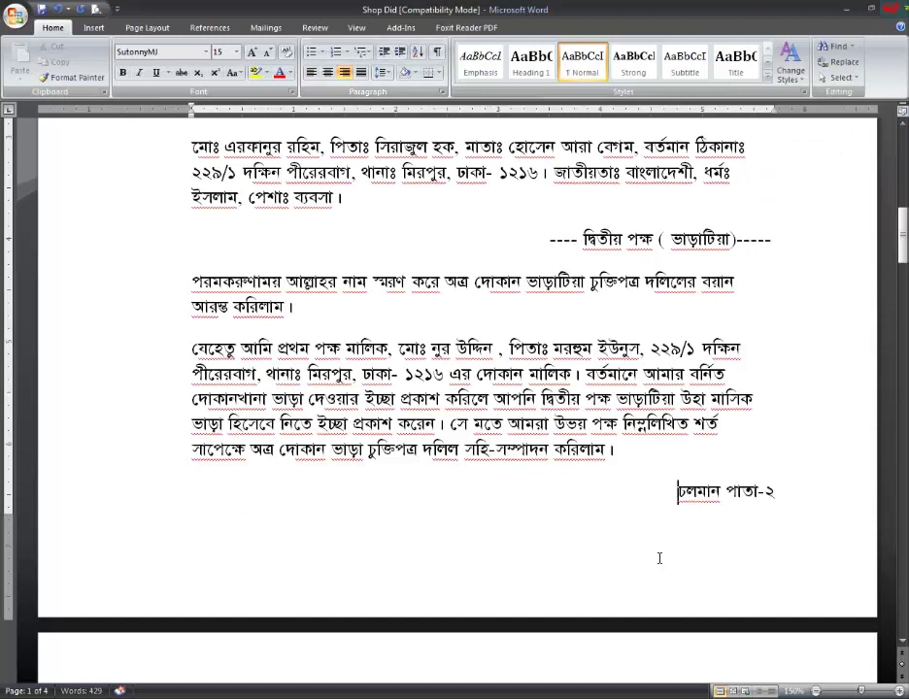
click(670, 465)
key(ctrl+z)
key(ctrl+z)
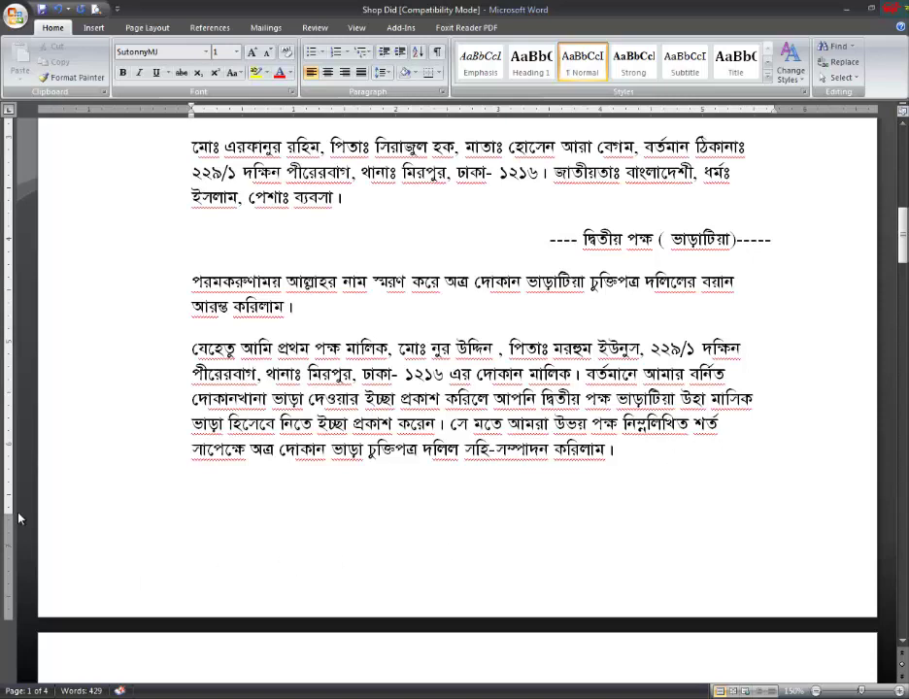
drag(6, 525, 4, 549)
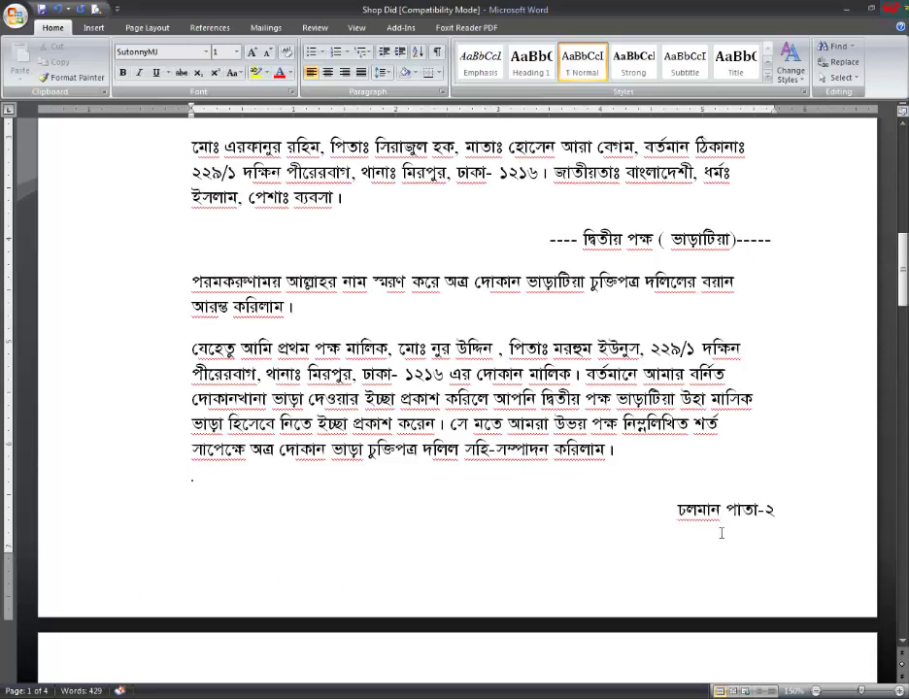
scroll(721, 532, down, 3)
scroll(720, 532, down, 2)
scroll(721, 535, down, 5)
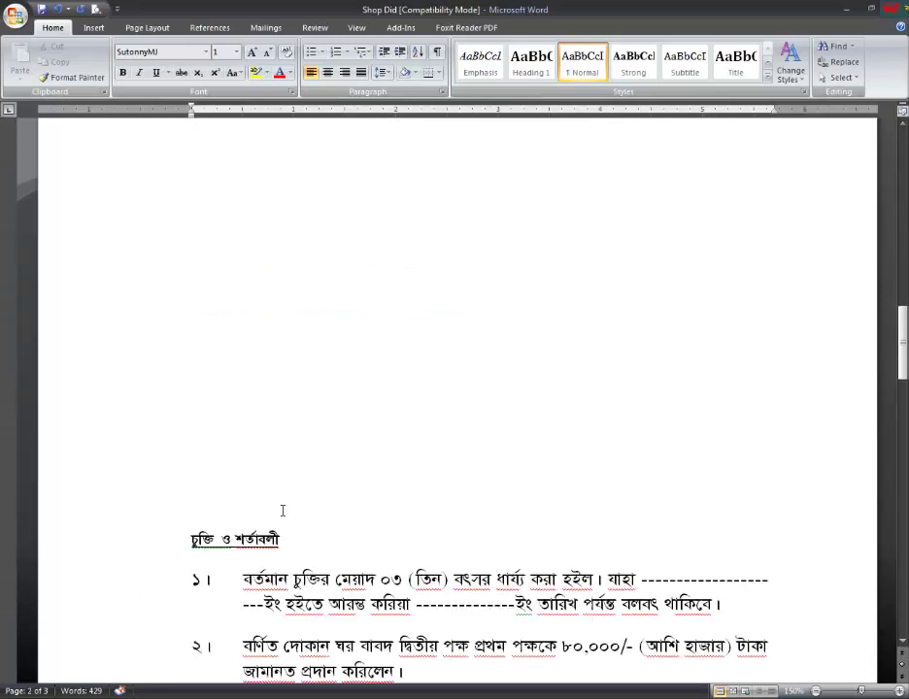
- Centre the চুক্তি ও শর্তাবলী heading and enlarge it to 17 pt
click(282, 539)
scroll(275, 489, down, 3)
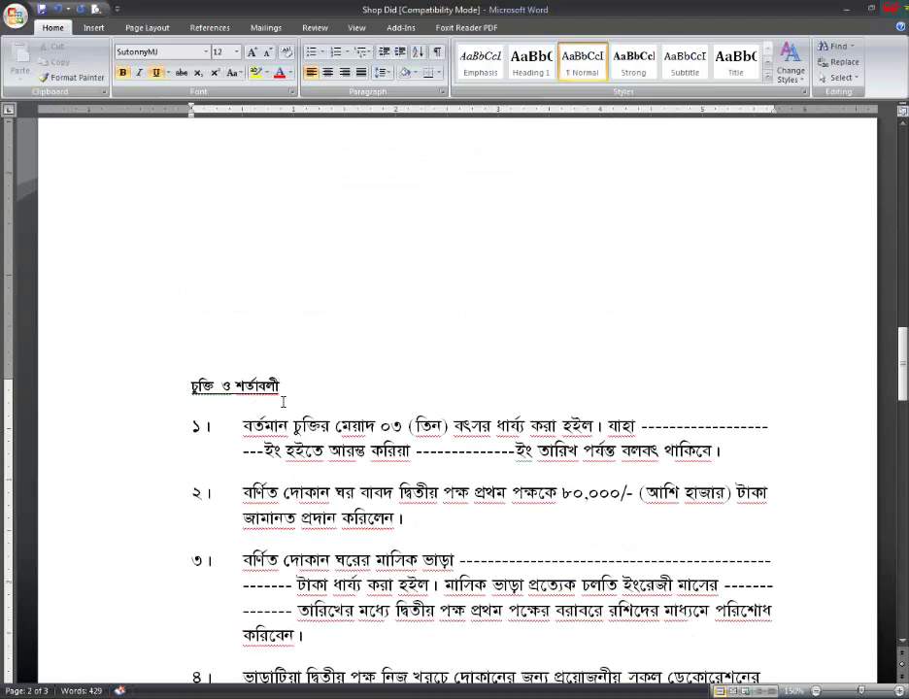
click(149, 378)
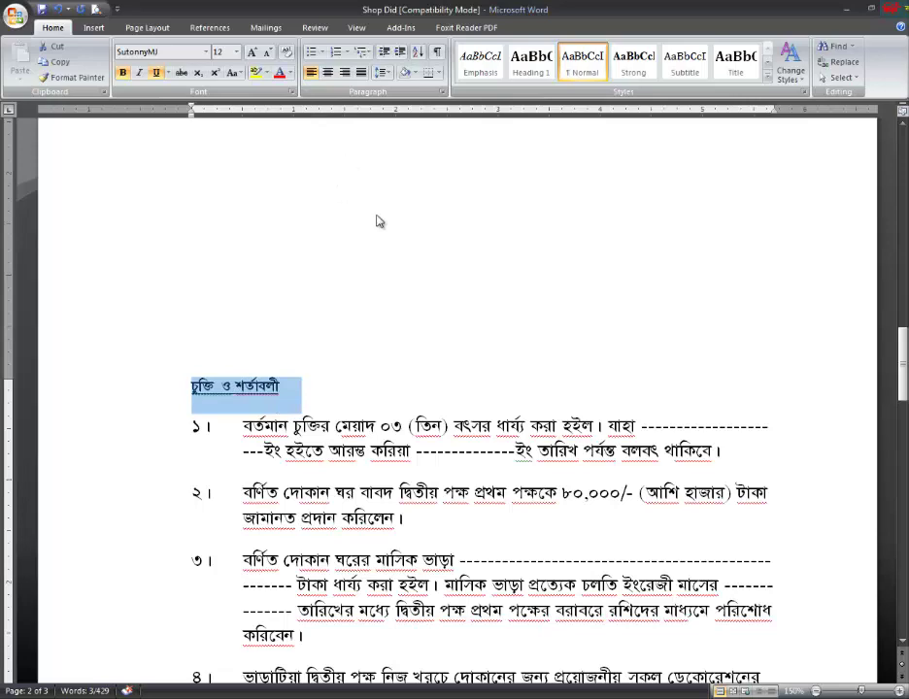
click(328, 72)
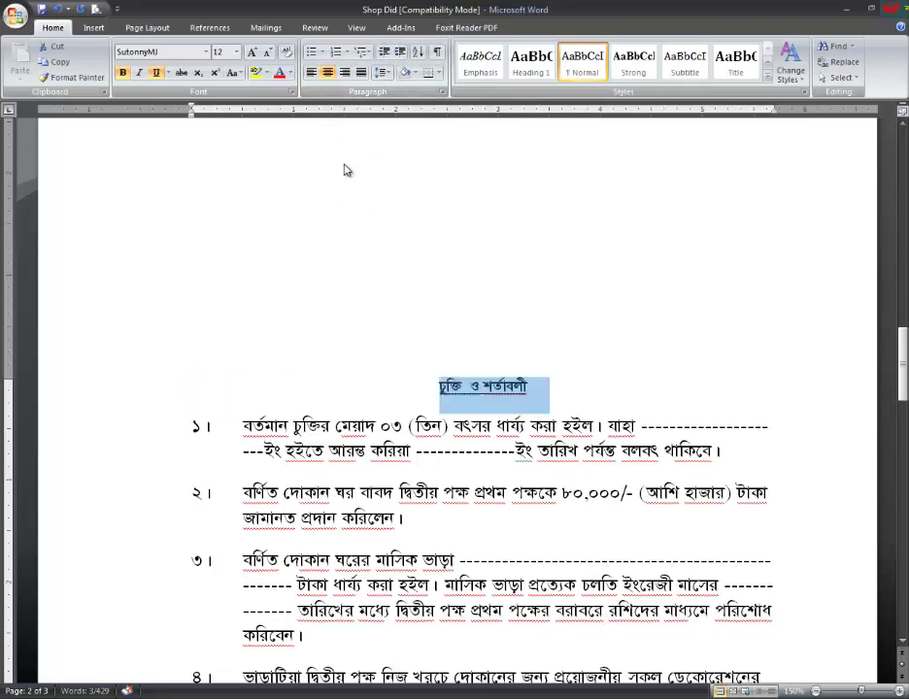
key(ctrl+bracketright)
key(ctrl+bracketright)
key(ctrl+bracketright)
key(ctrl+bracketright)
key(ctrl+bracketright)
- Add a centred 'পাতা-২' label on a new line above the heading
click(422, 388)
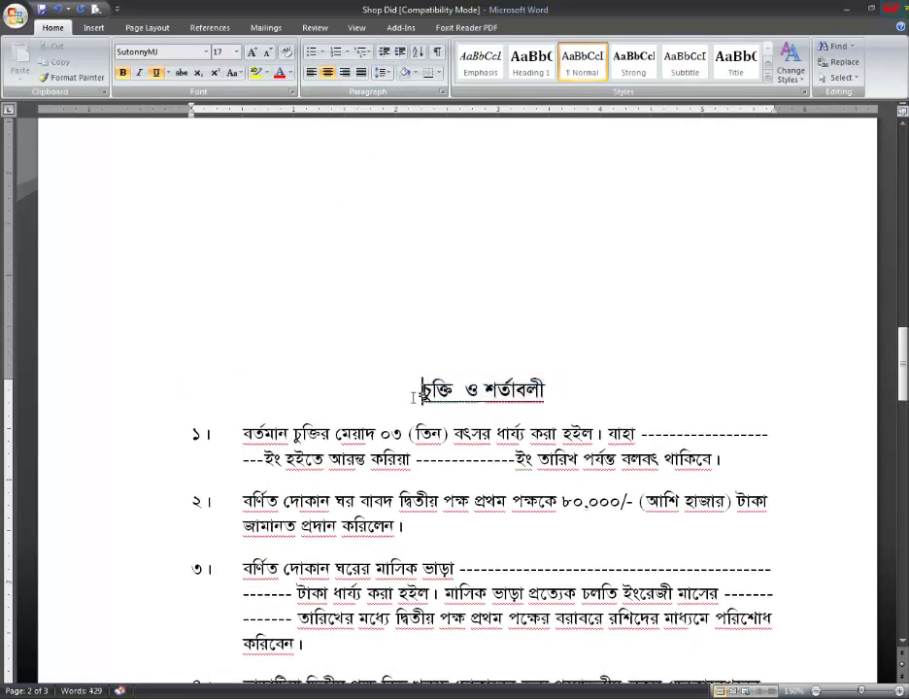
key(Return)
text(প)
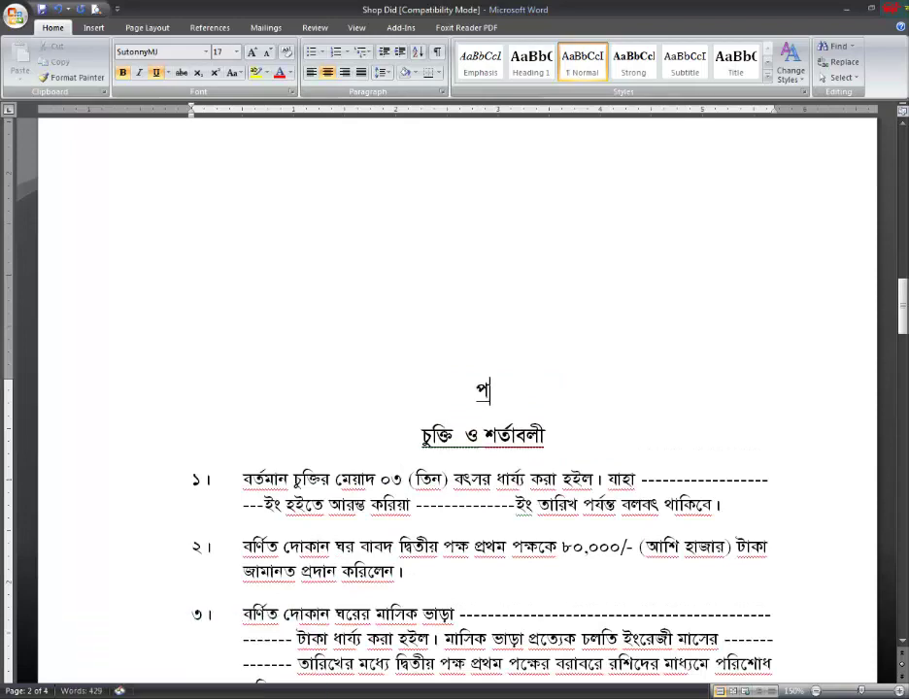
text(াতা-)
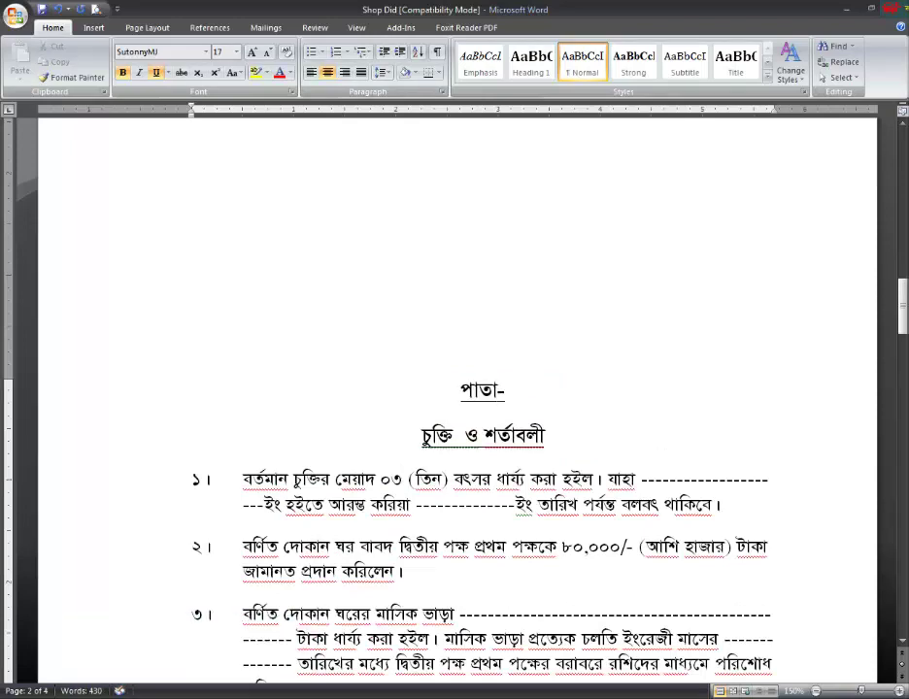
text(২)
scroll(400, 488, down, 3)
scroll(400, 489, down, 2)
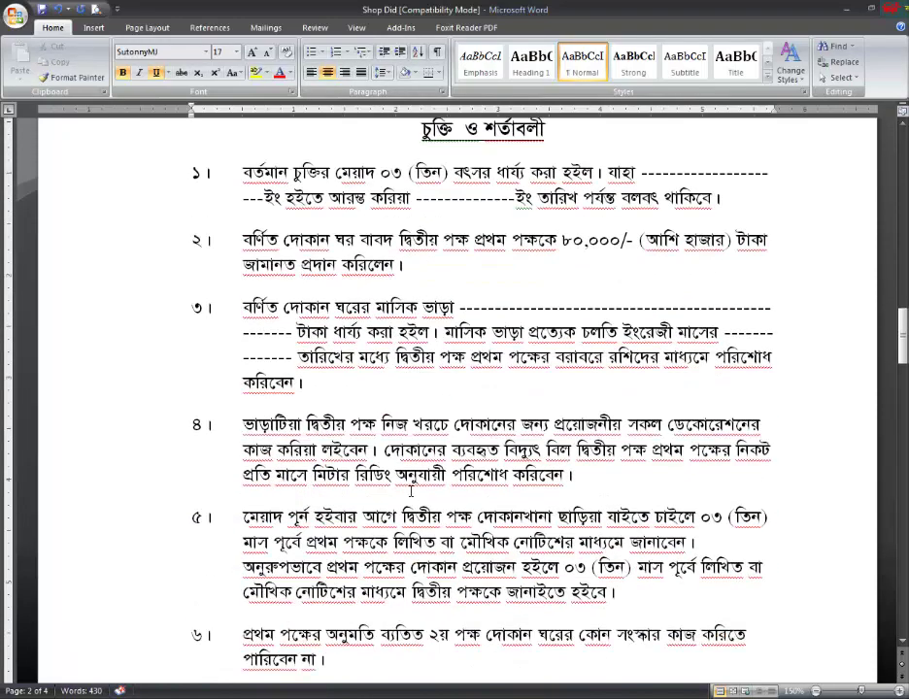
scroll(400, 489, down, 1)
scroll(400, 489, down, 1)
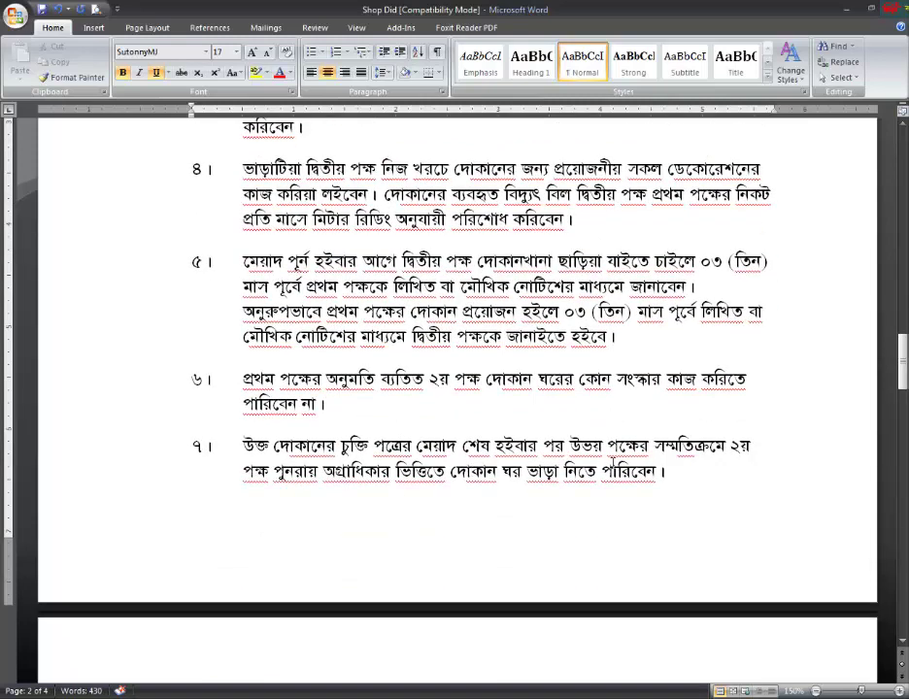
- Add a right-aligned 'চলমান পাতা-৩' note below term ৭ at the end of page 2
click(660, 494)
text(8)
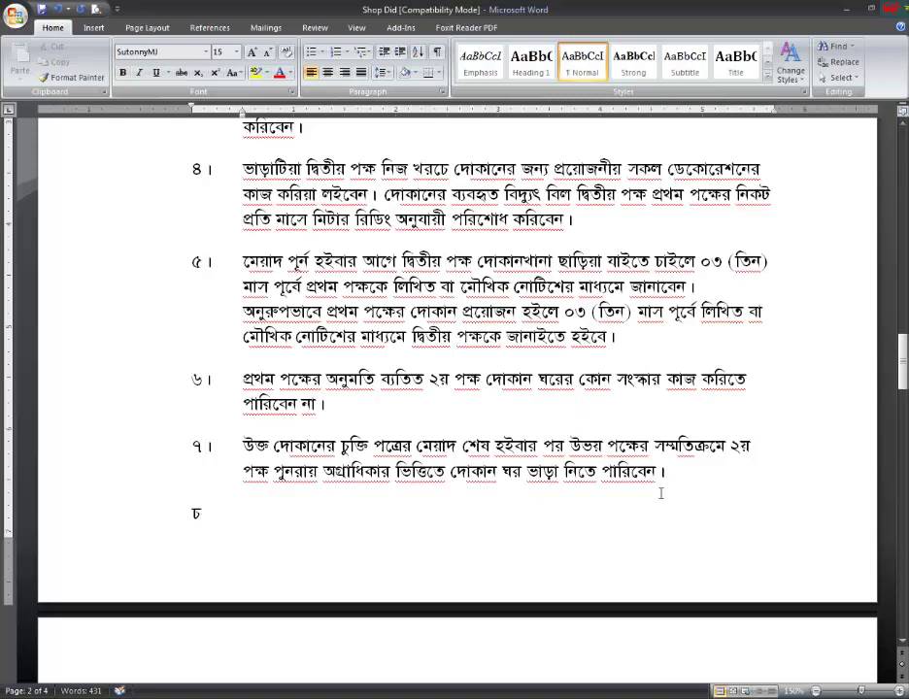
text(লমান পাত)
text(া-)
text(3)
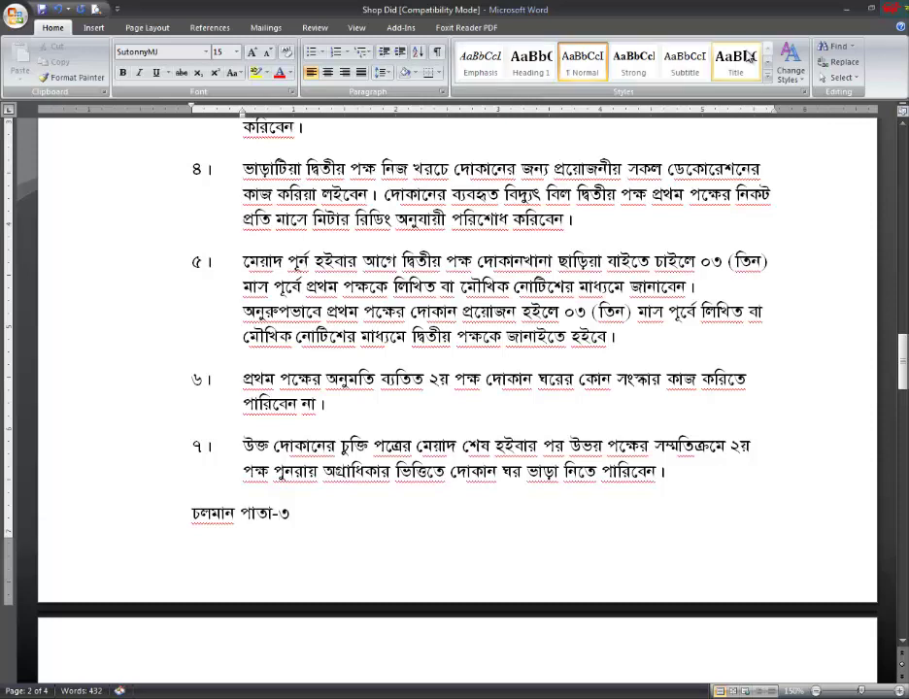
key(ctrl+r)
scroll(659, 506, down, 3)
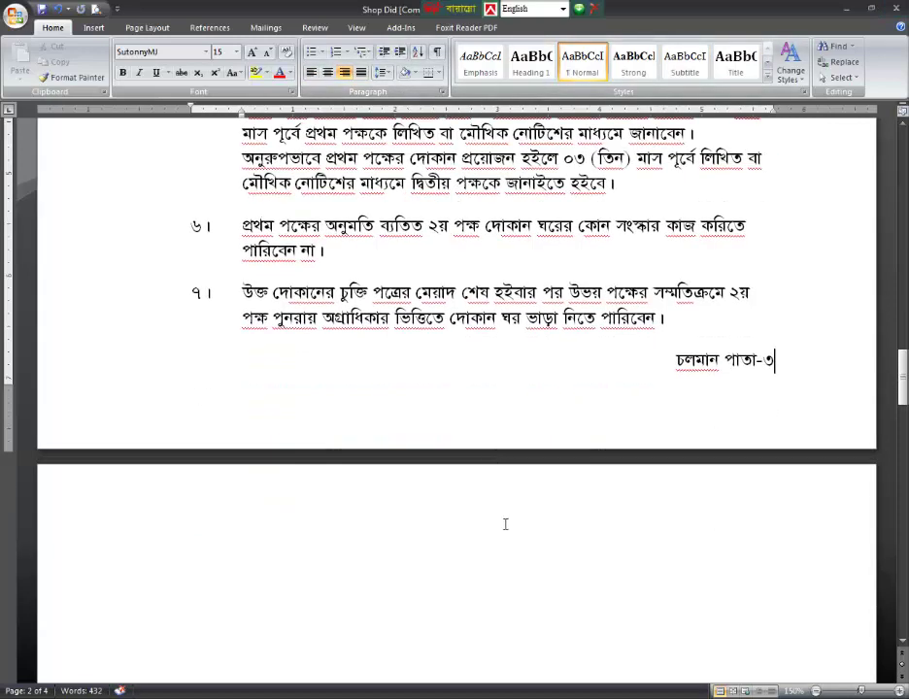
scroll(719, 425, down, 5)
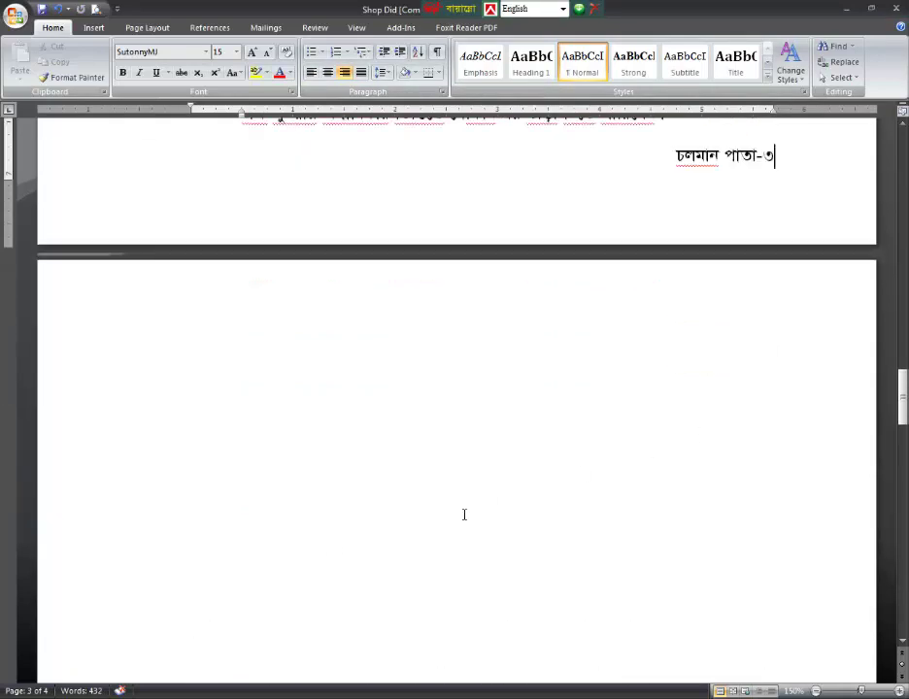
scroll(500, 519, down, 3)
- Insert an empty line above term ৮ at the top of page 3
click(190, 629)
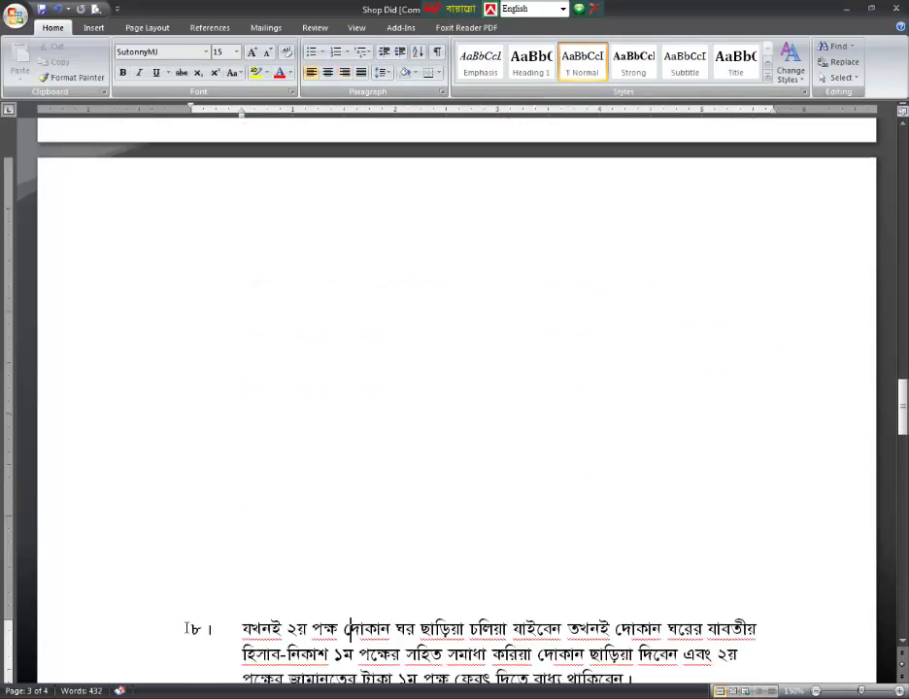
key(Return)
click(223, 641)
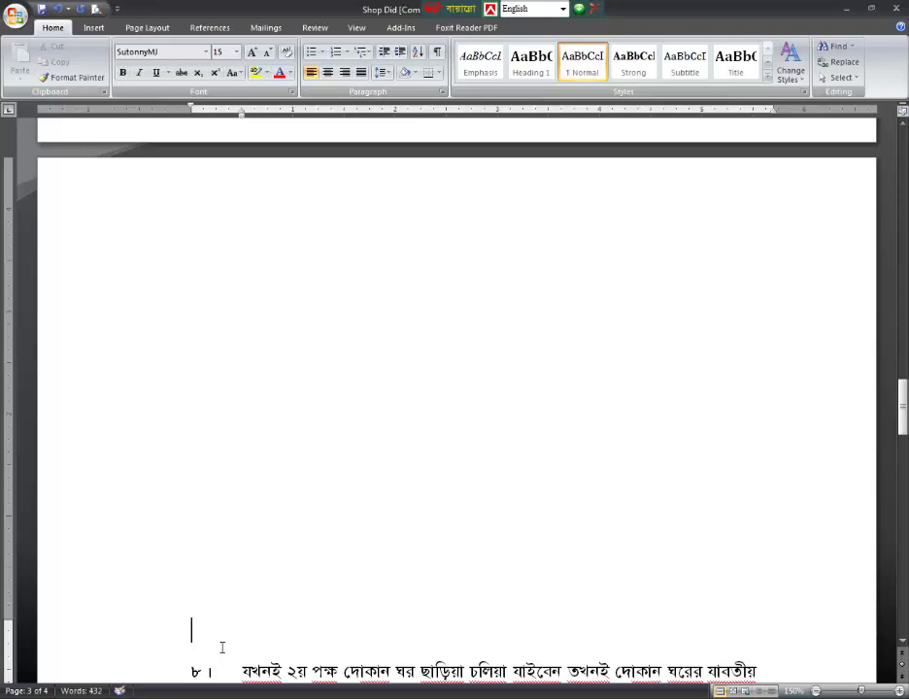
scroll(223, 630, up, 3)
scroll(223, 630, down, 4)
scroll(223, 631, down, 5)
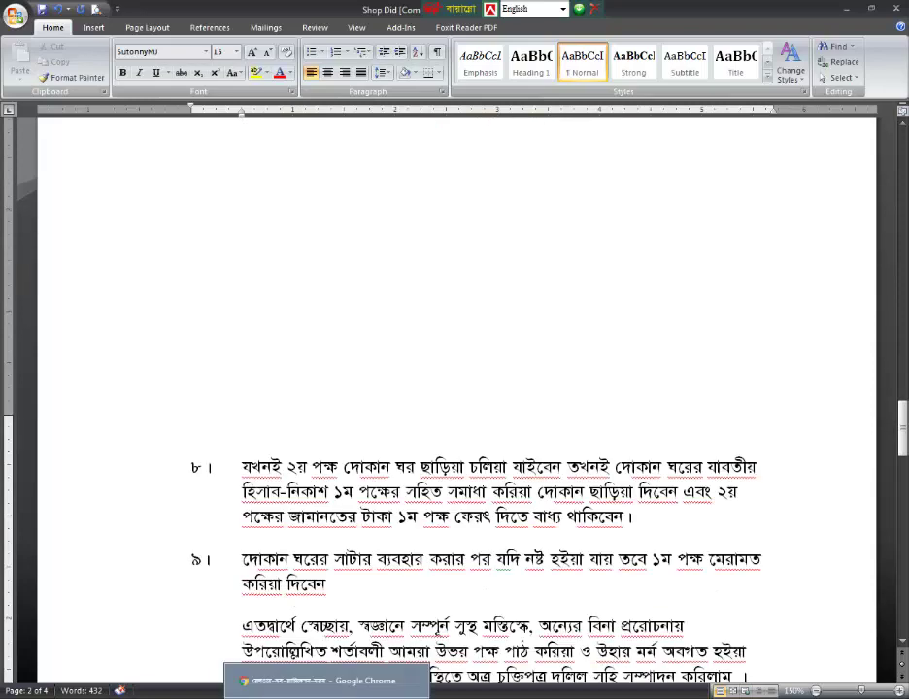
text(7)
key(BackSpace)
key(BackSpace)
key(BackSpace)
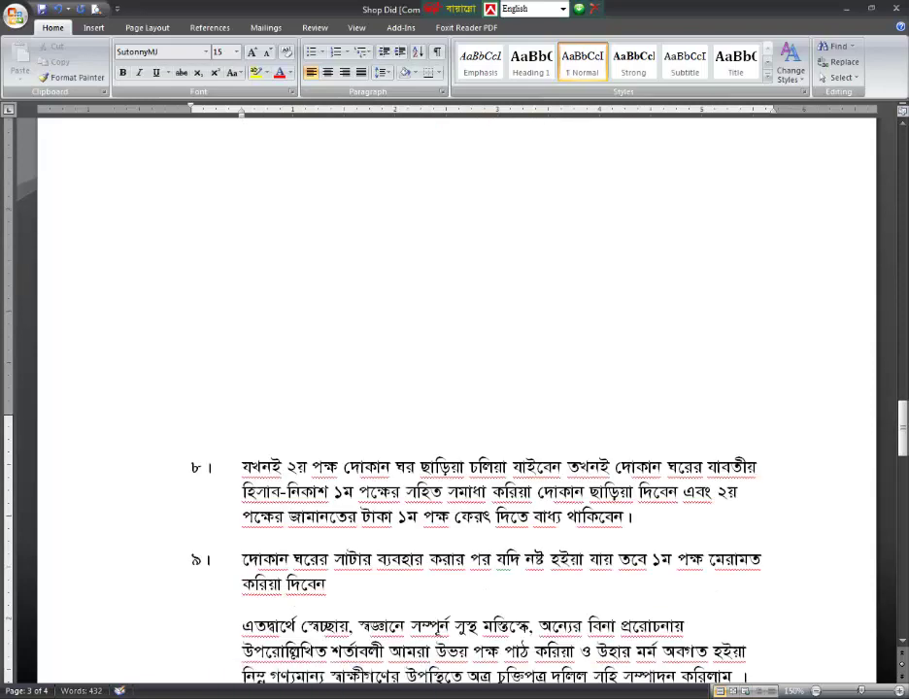
- Switch to the Bijoy Classic layout, type 'পাতা-৩' and centre it
key(ctrl+alt+b)
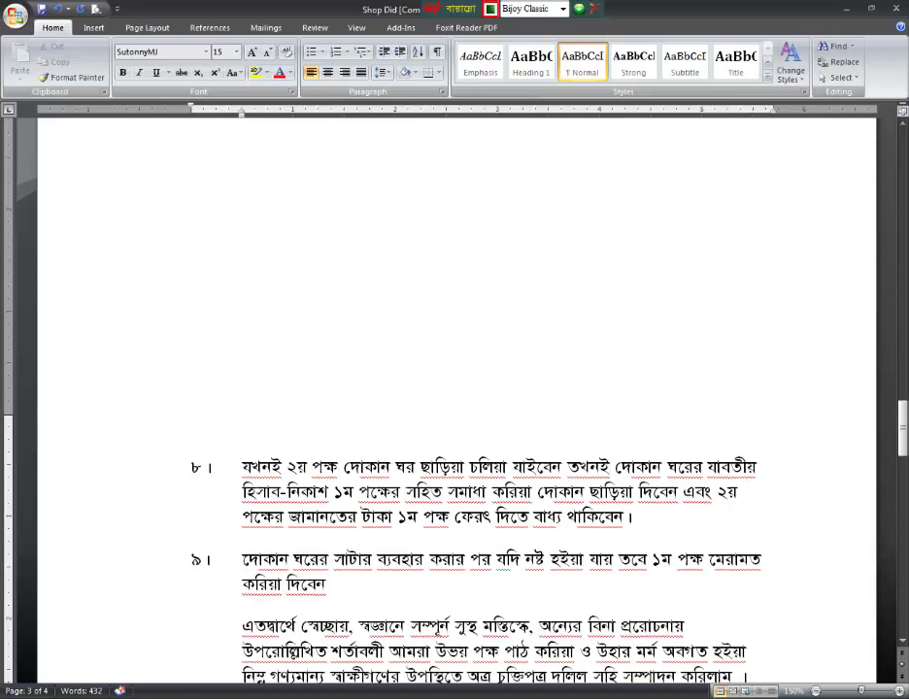
text(rfkf-3)
click(328, 72)
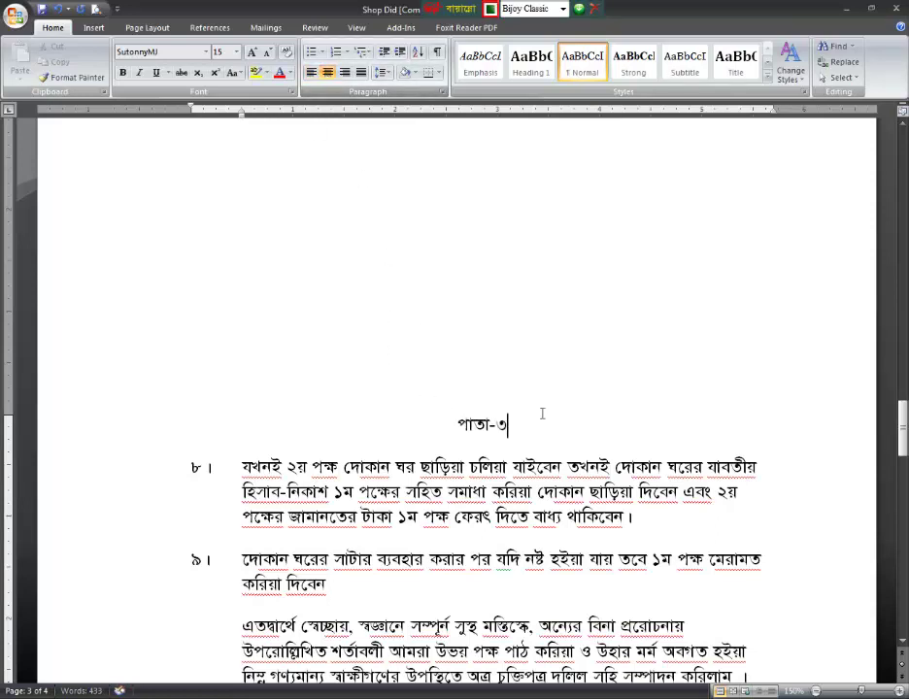
scroll(530, 456, down, 2)
scroll(533, 473, down, 1)
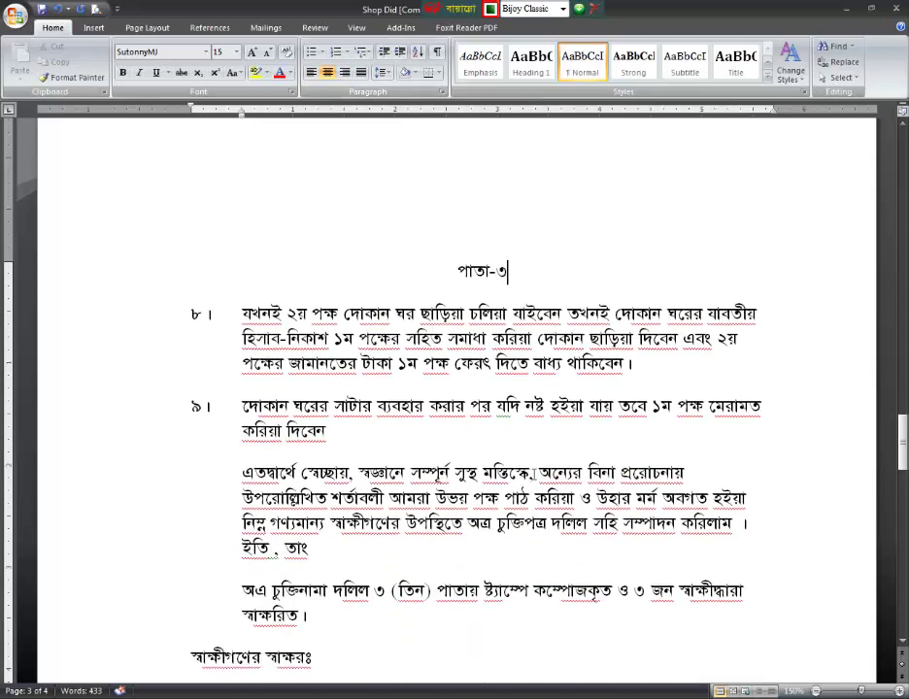
scroll(506, 427, down, 4)
scroll(506, 427, down, 6)
scroll(507, 427, down, 3)
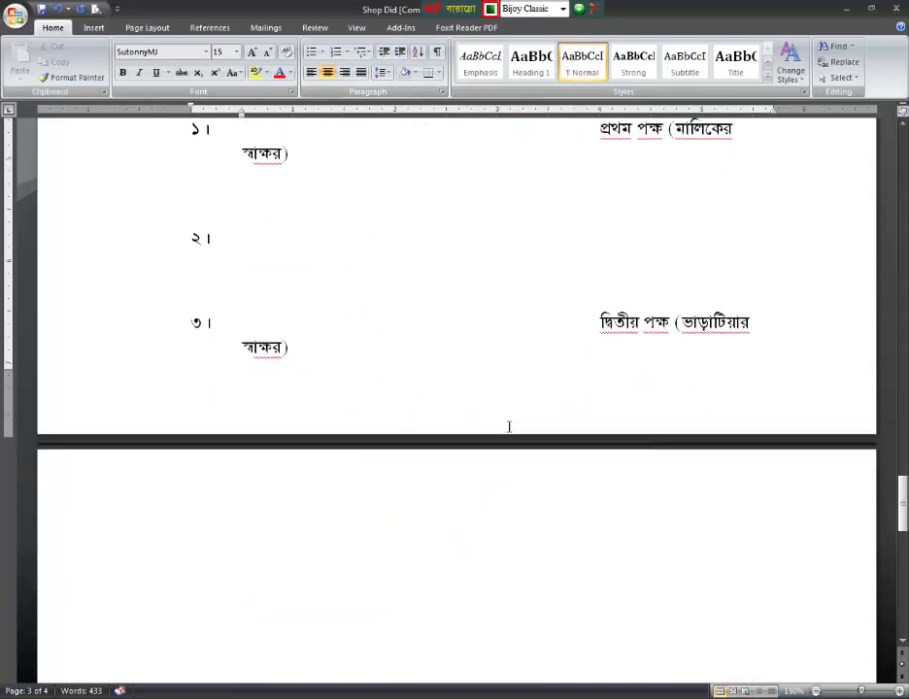
scroll(508, 427, up, 1)
scroll(508, 427, up, 3)
scroll(509, 428, up, 1)
scroll(509, 427, up, 2)
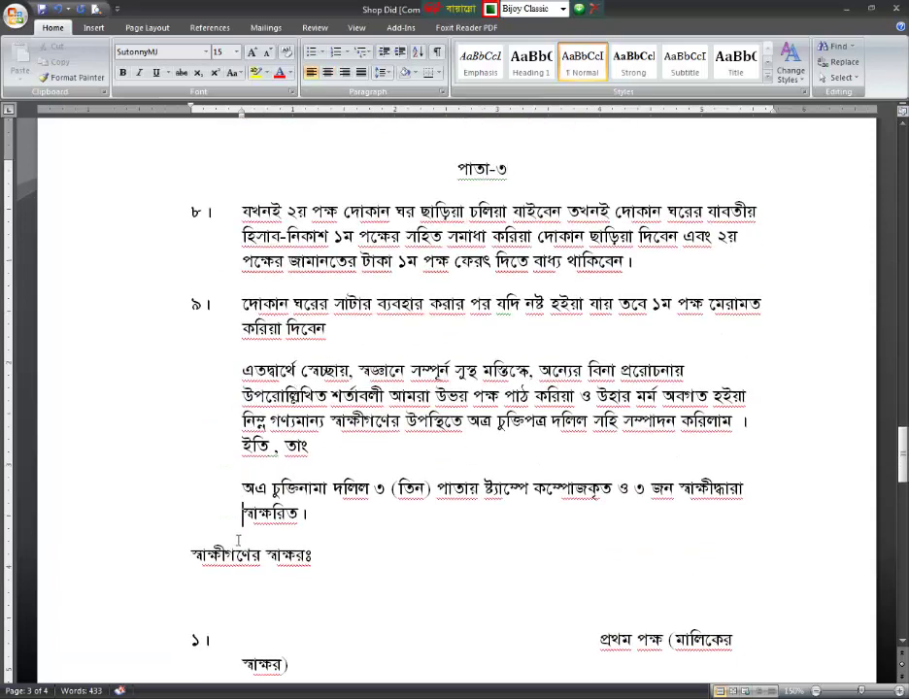
- Delete the empty line below the 'স্বাক্ষীগণের স্বাক্ষরঃ' heading on page 3
click(317, 288)
scroll(301, 260, up, 4)
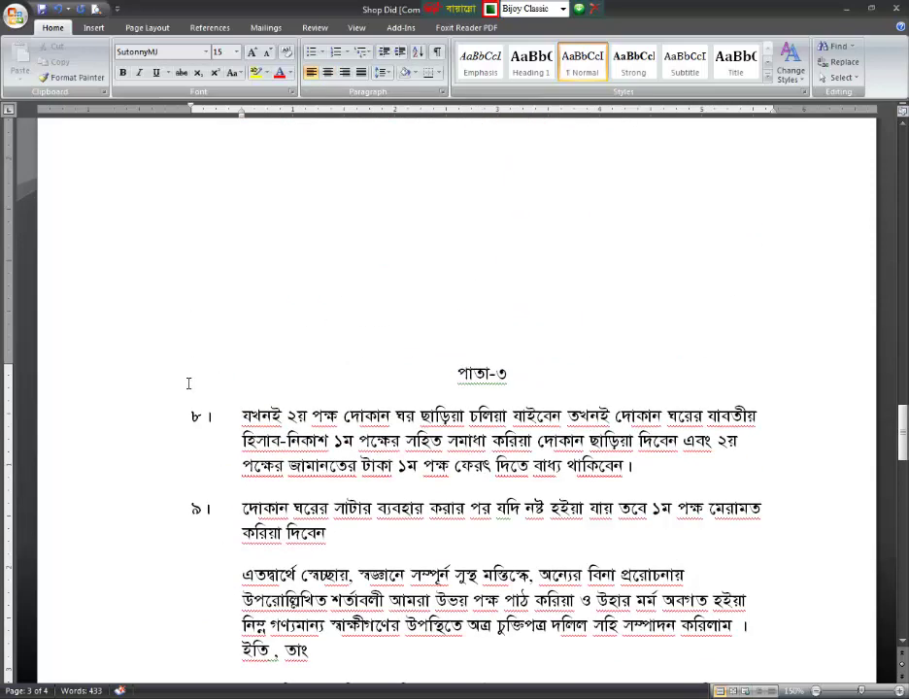
scroll(188, 382, down, 2)
scroll(277, 470, down, 1)
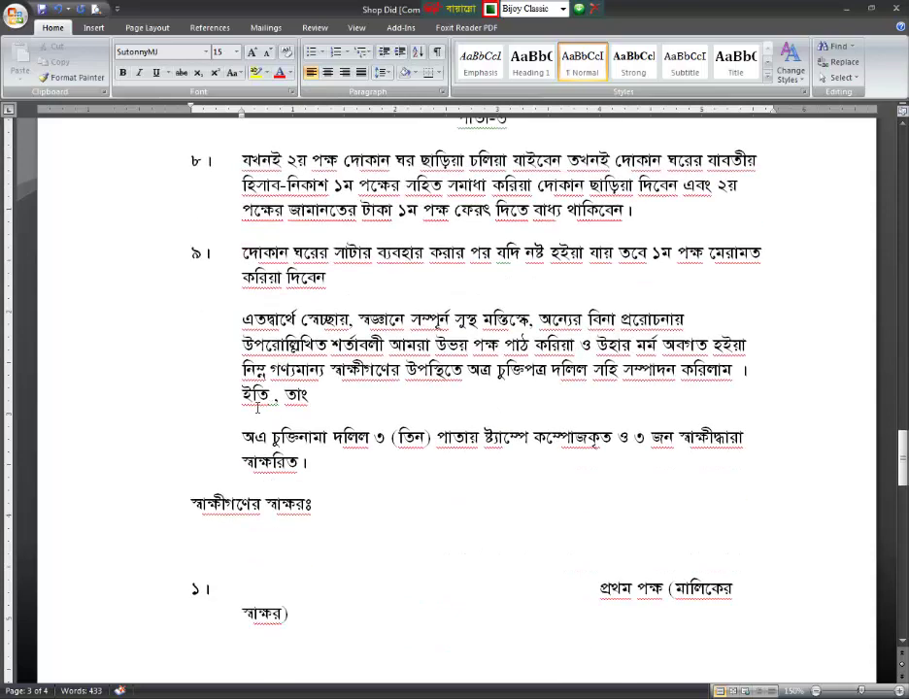
scroll(184, 360, down, 1)
scroll(184, 360, up, 1)
key(Down)
key(Down)
key(Down)
scroll(295, 430, down, 2)
click(207, 400)
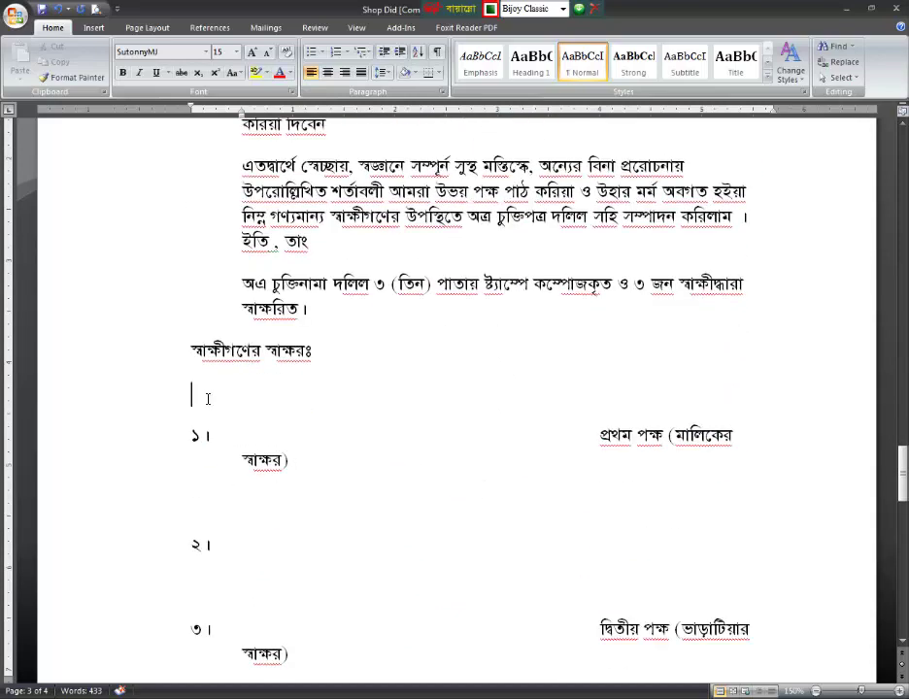
key(Delete)
scroll(216, 428, down, 2)
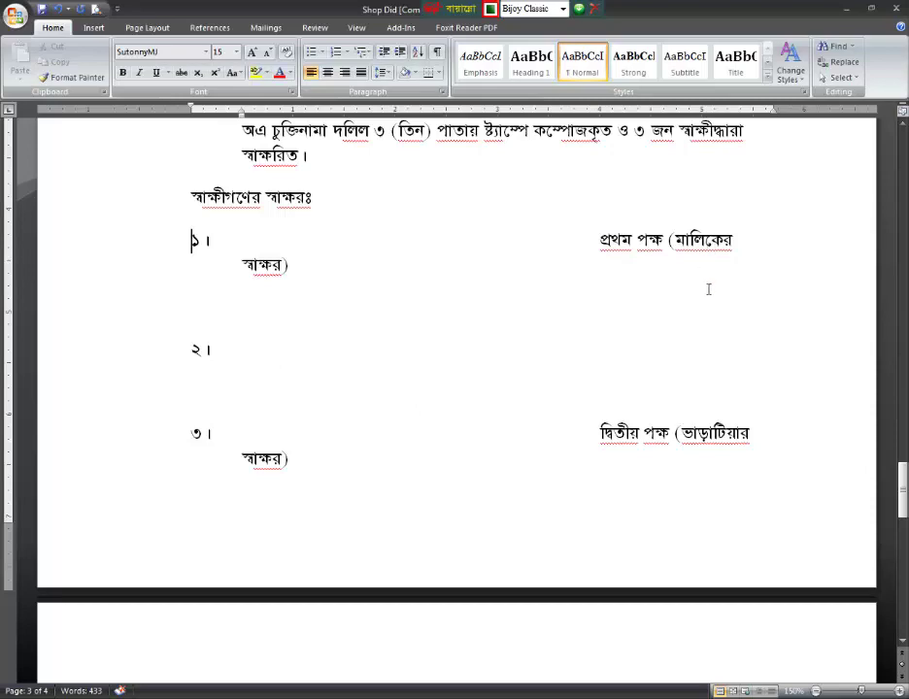
- Justify page 3's paragraphs from item ৮ through 'স্বাক্ষরিত', after briefly trying right and left alignment
scroll(533, 477, up, 2)
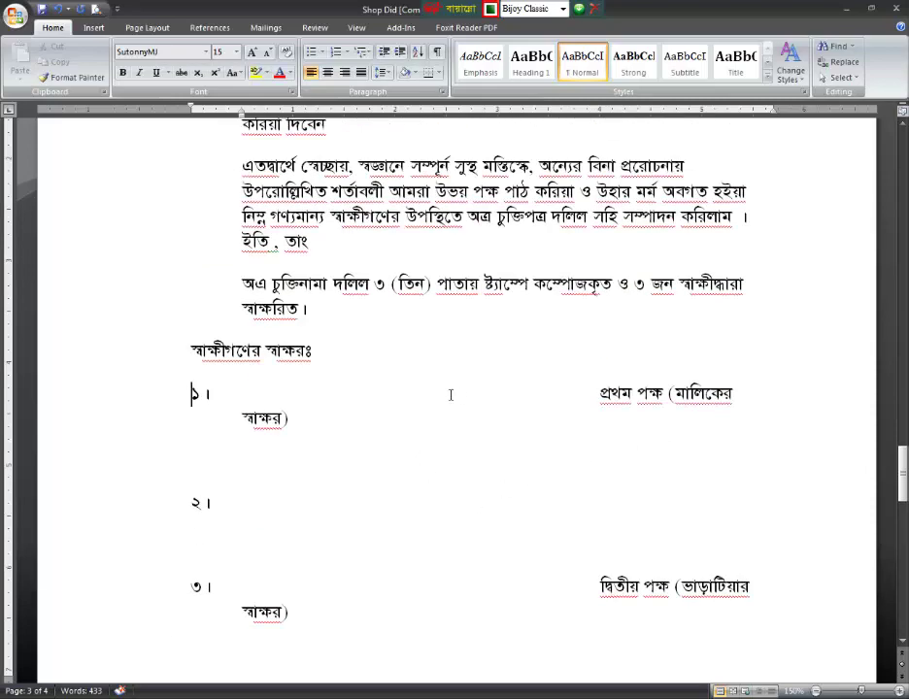
scroll(451, 394, up, 2)
mouse_move(330, 456)
mouse_down()
mouse_move(188, 482)
mouse_move(187, 396)
mouse_move(678, 522)
mouse_up()
click(194, 376)
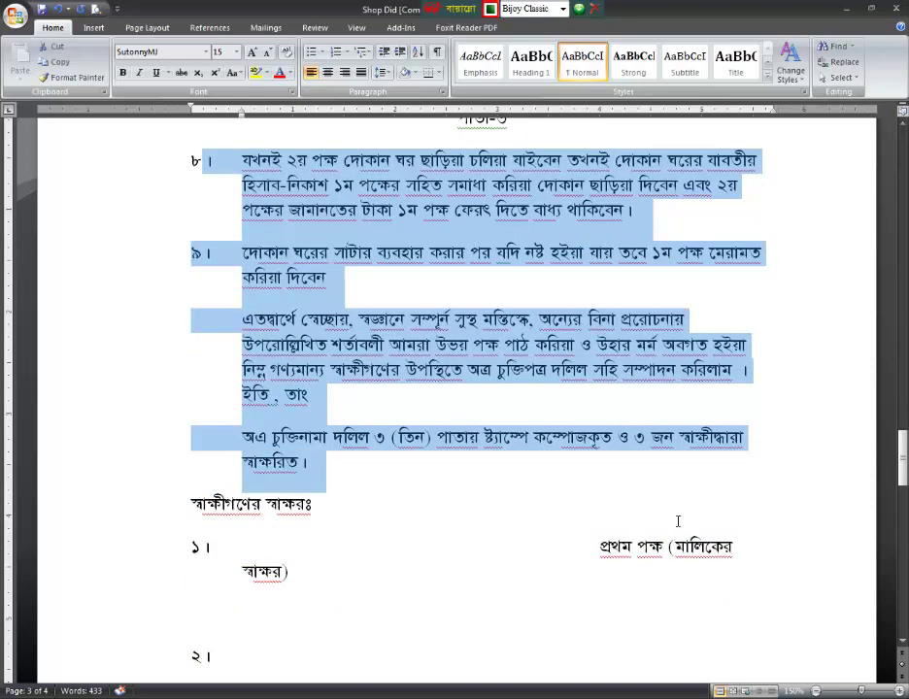
key(ctrl+r)
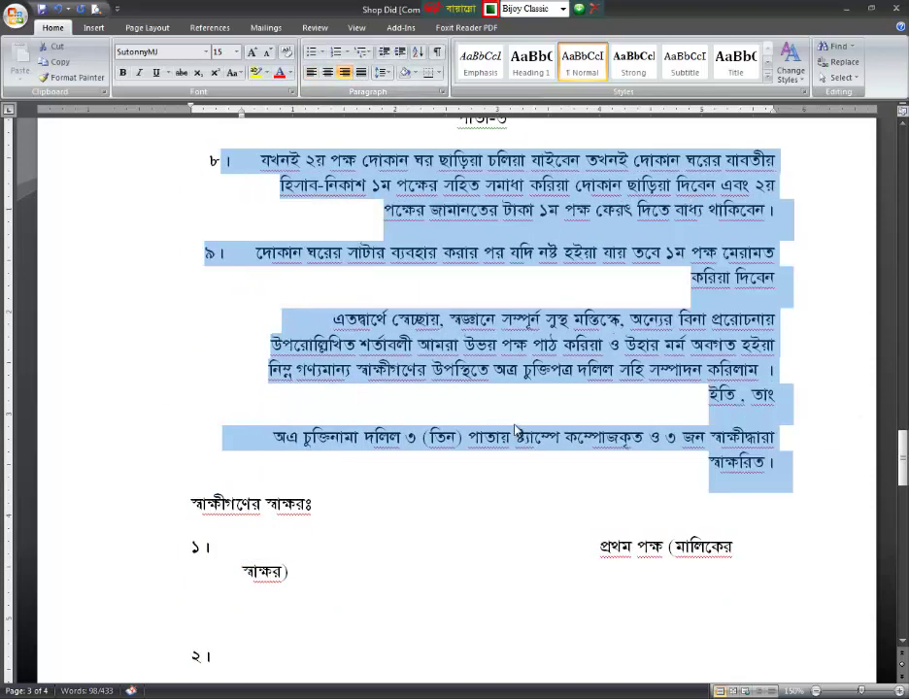
click(341, 78)
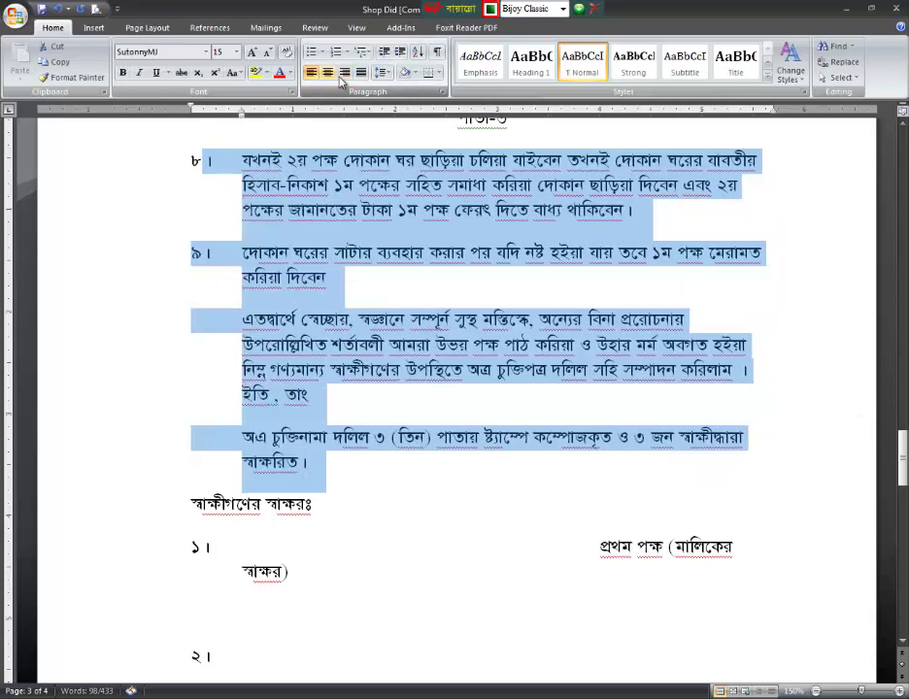
click(360, 72)
scroll(458, 211, up, 5)
click(425, 450)
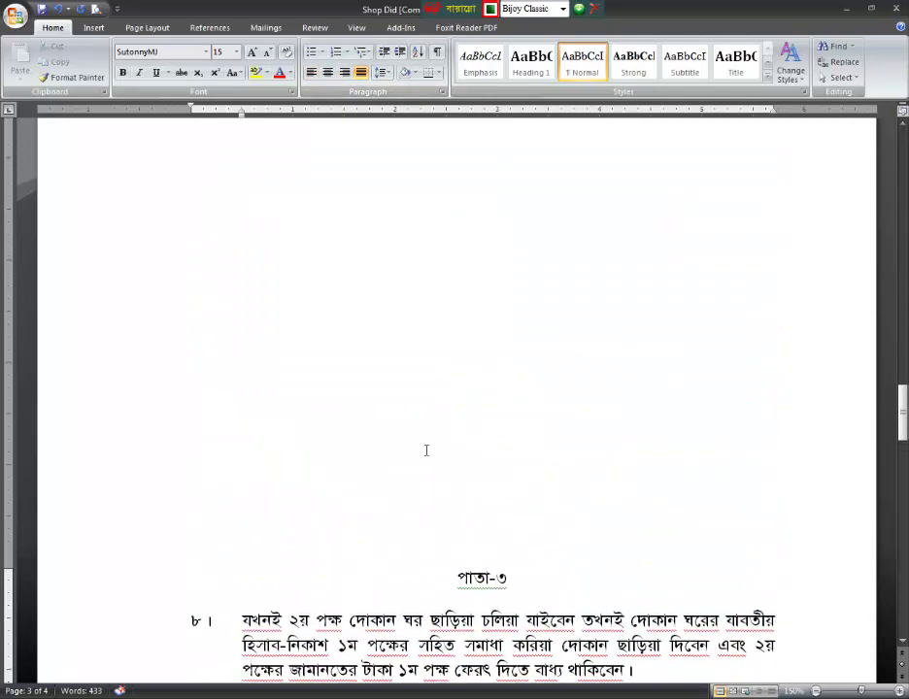
scroll(425, 450, up, 4)
scroll(427, 447, up, 2)
scroll(442, 437, up, 5)
- Scroll up past the পাতা-২ heading and zoom out to a four-page side-by-side view
scroll(450, 432, up, 2)
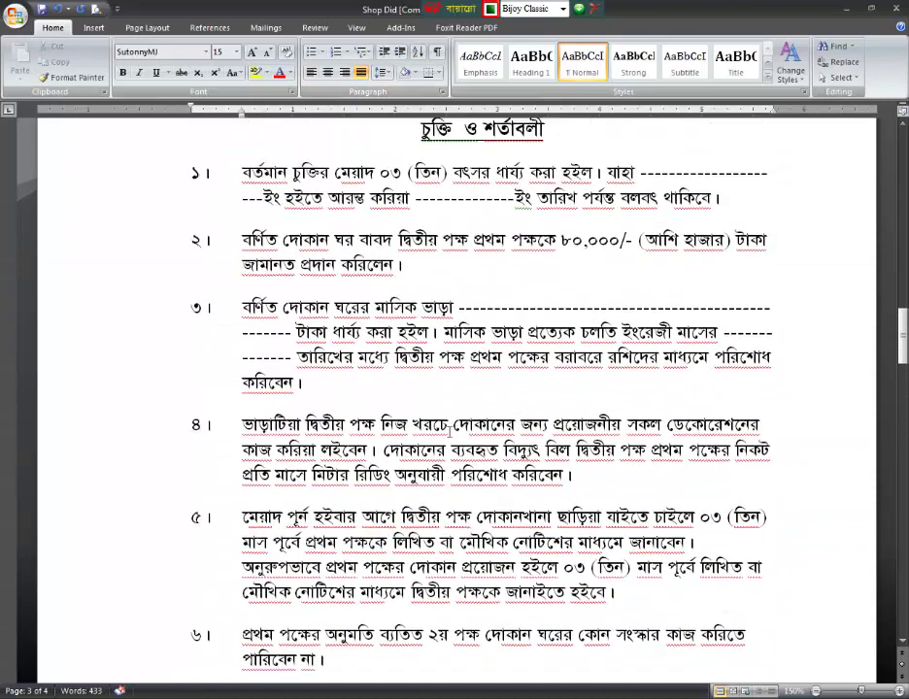
scroll(450, 432, up, 1)
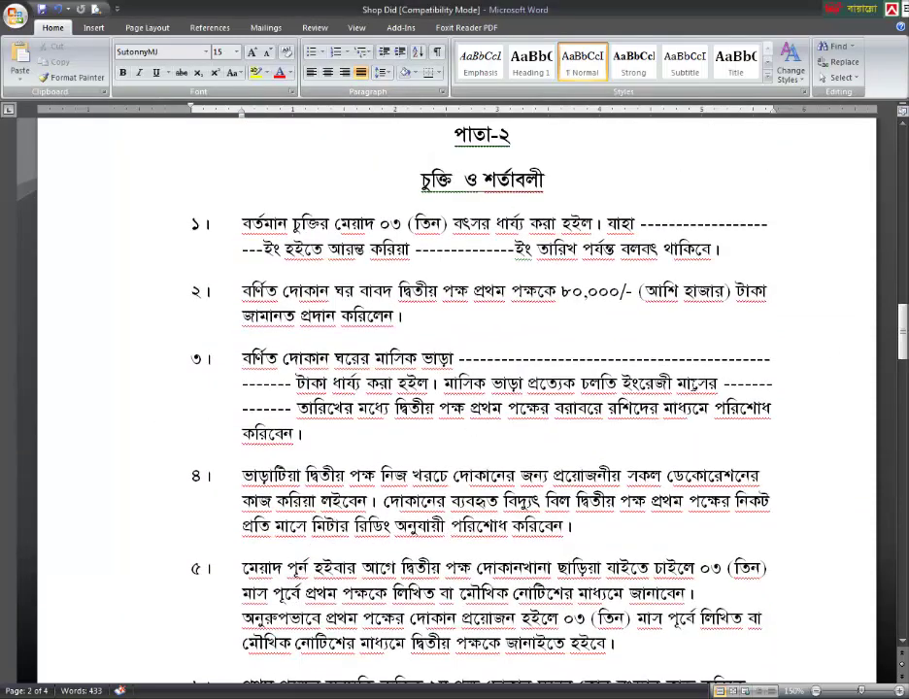
scroll(650, 358, up, 2)
scroll(649, 359, down, 4)
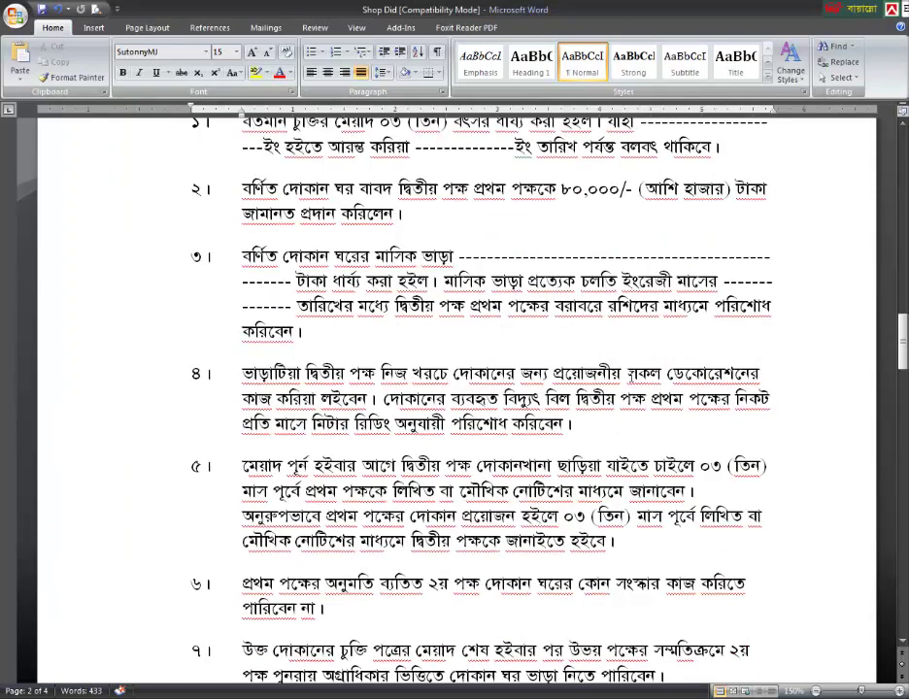
scroll(609, 452, up, 2)
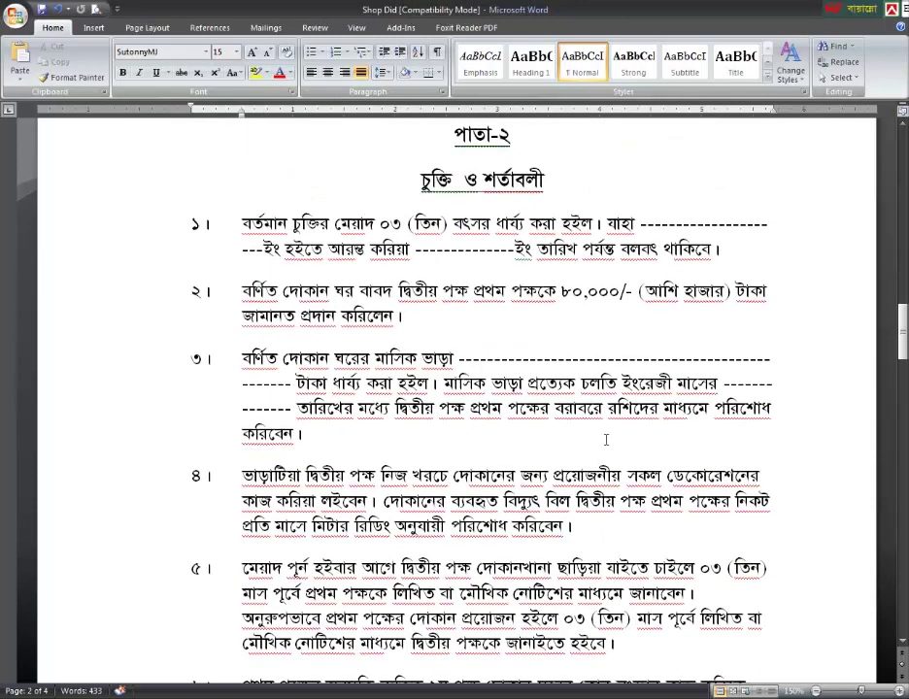
scroll(589, 440, up, 3)
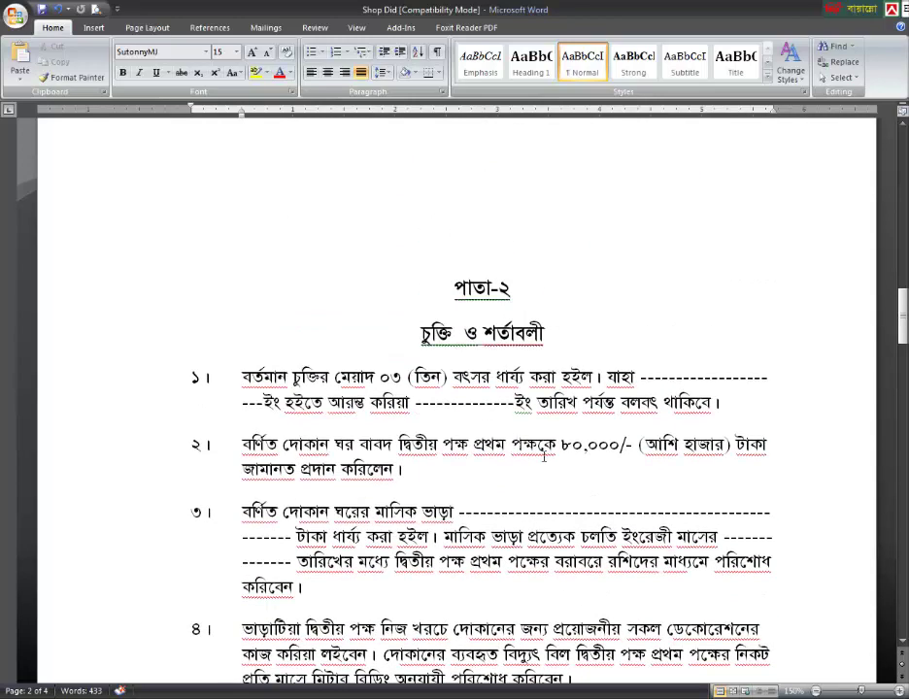
scroll(543, 457, up, 5)
ctrl+scroll(540, 452, down, 1)
ctrl+scroll(540, 452, down, 2)
- Zoom in slightly from four pages to a three-page overview of the agreement
ctrl+scroll(540, 452, down, 2)
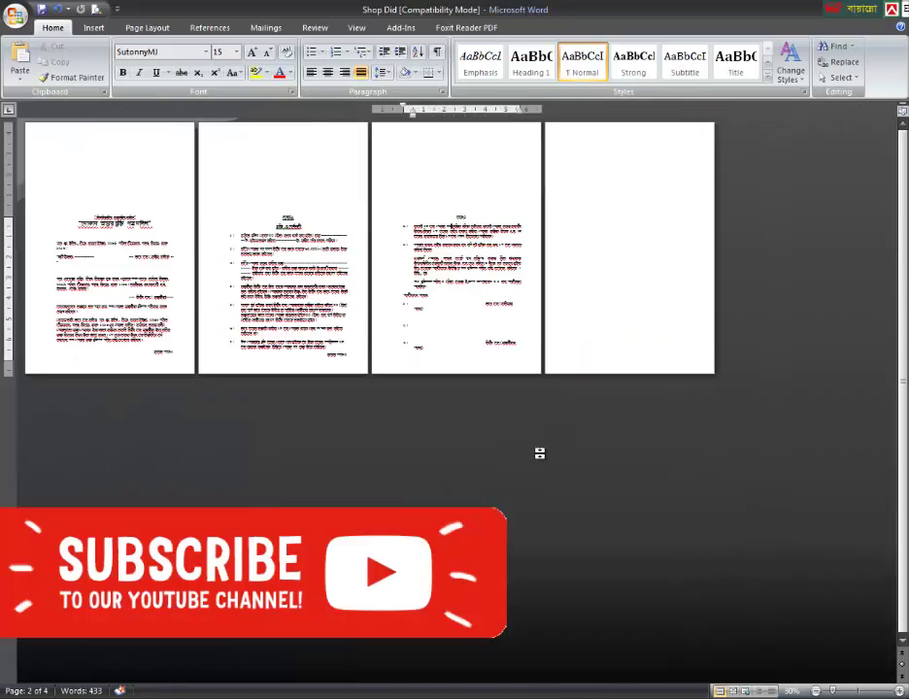
ctrl+scroll(540, 452, up, 2)
ctrl+scroll(540, 453, up, 1)
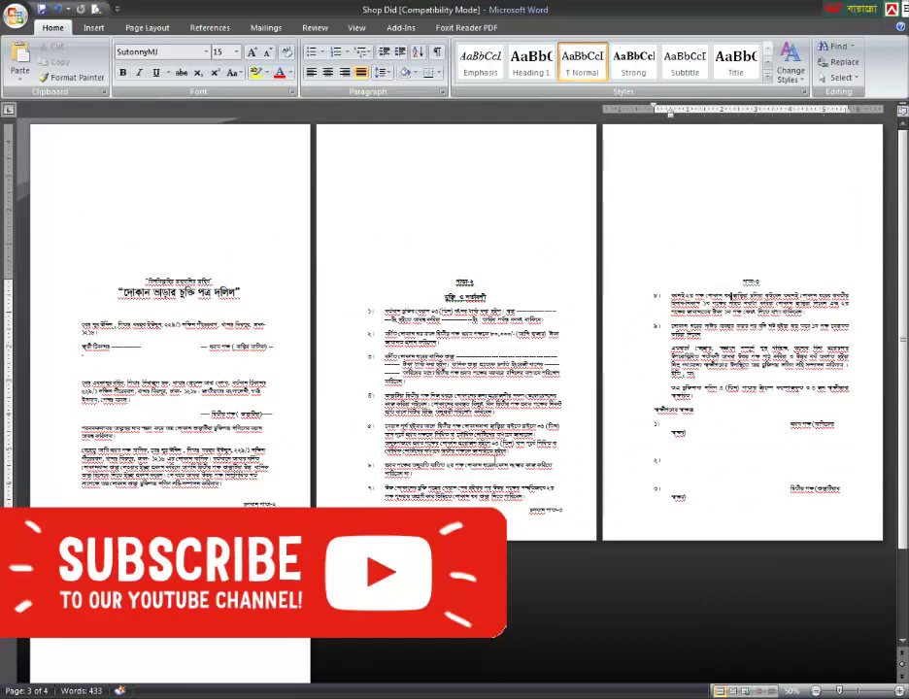